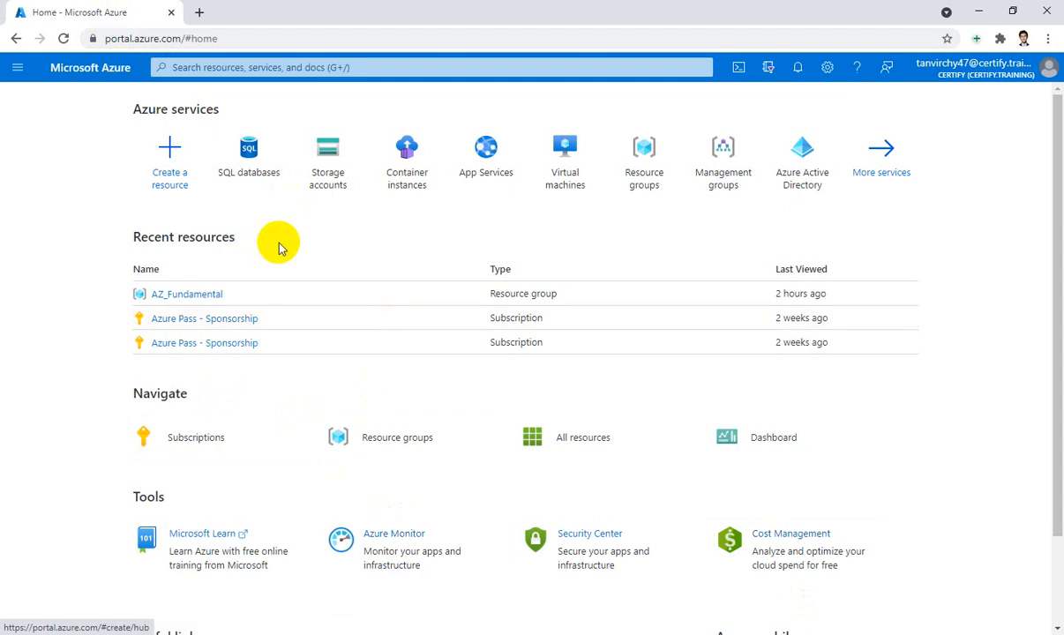
Search for "sql database" and open the SQL databases service to start creating a database.
{"action": "mouse_move", "coordinate": [254, 166]}
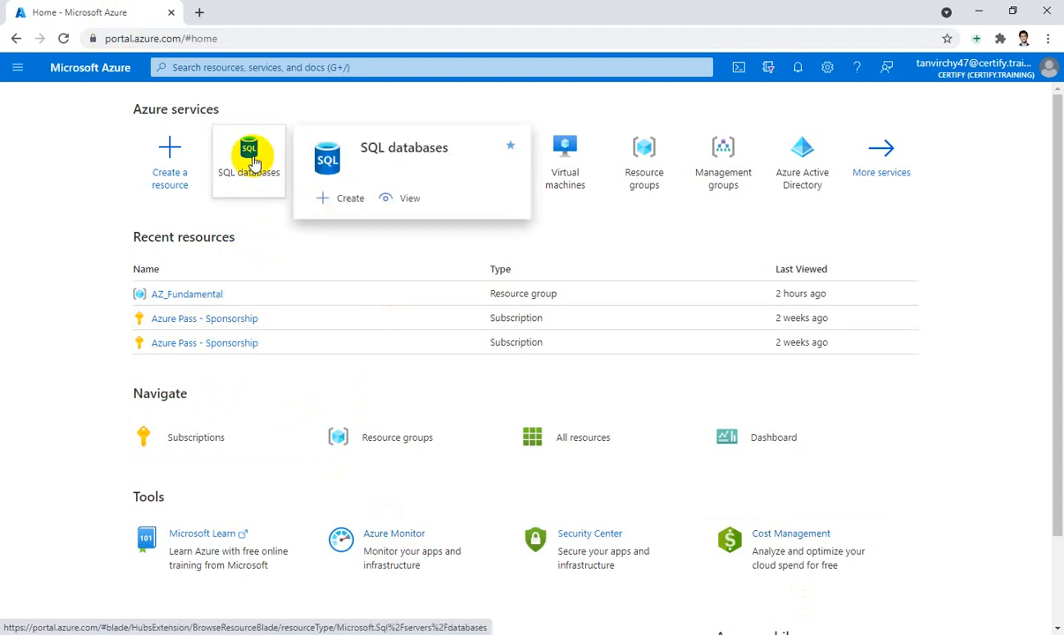
{"action": "left_click", "coordinate": [292, 71]}
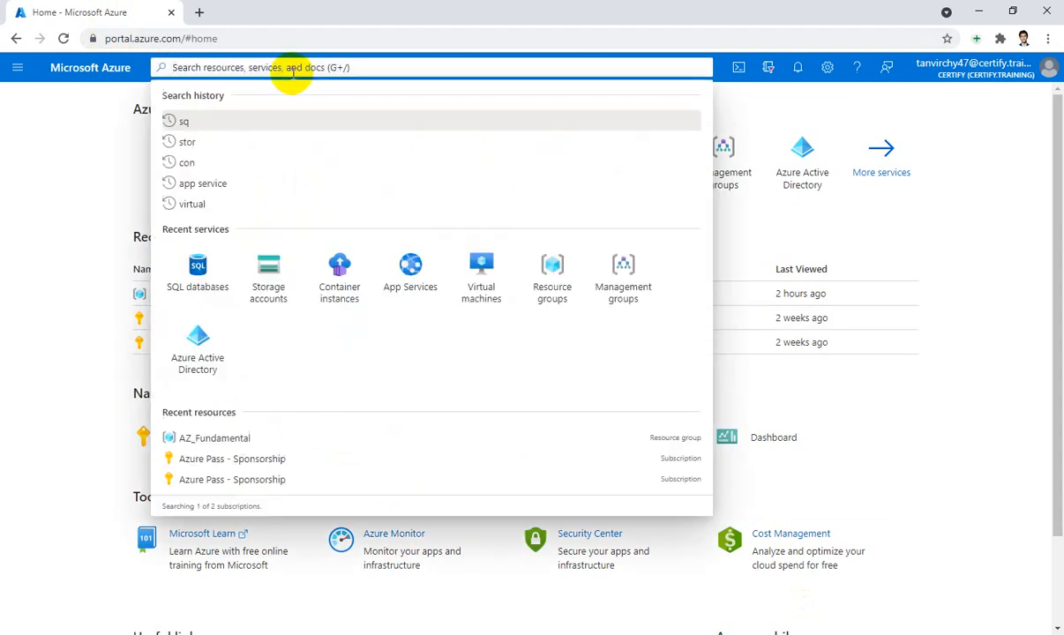
{"action": "type", "text": "sql"}
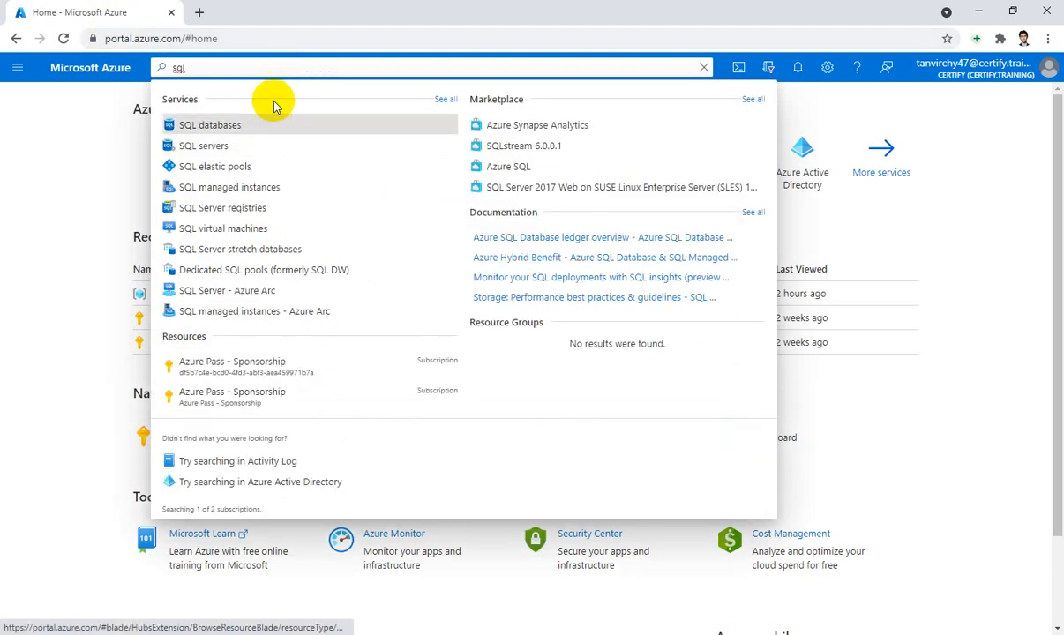
{"action": "type", "text": " data"}
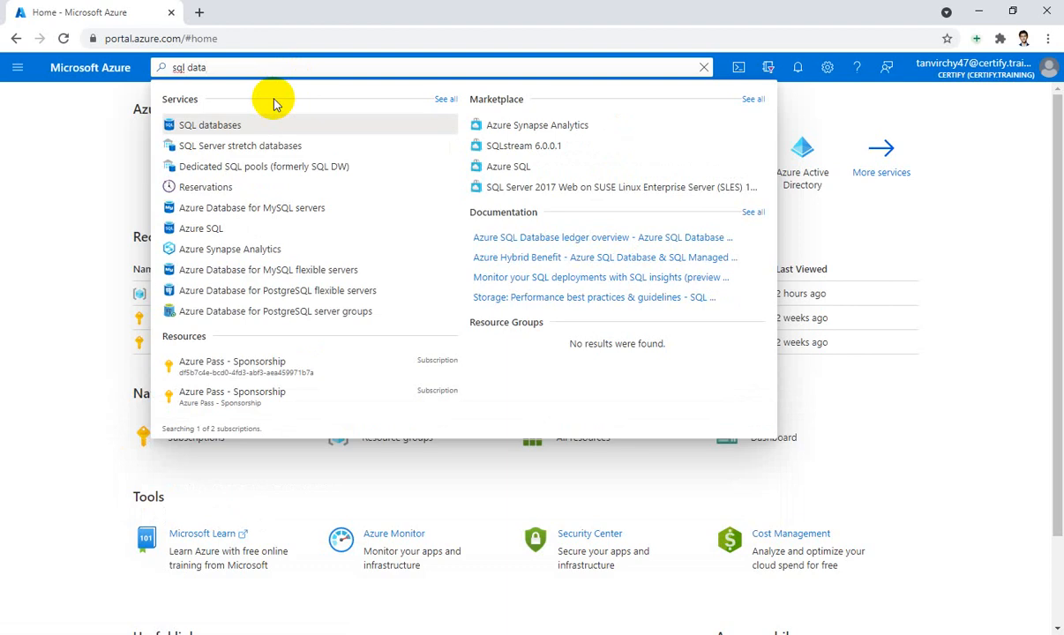
{"action": "type", "text": "base"}
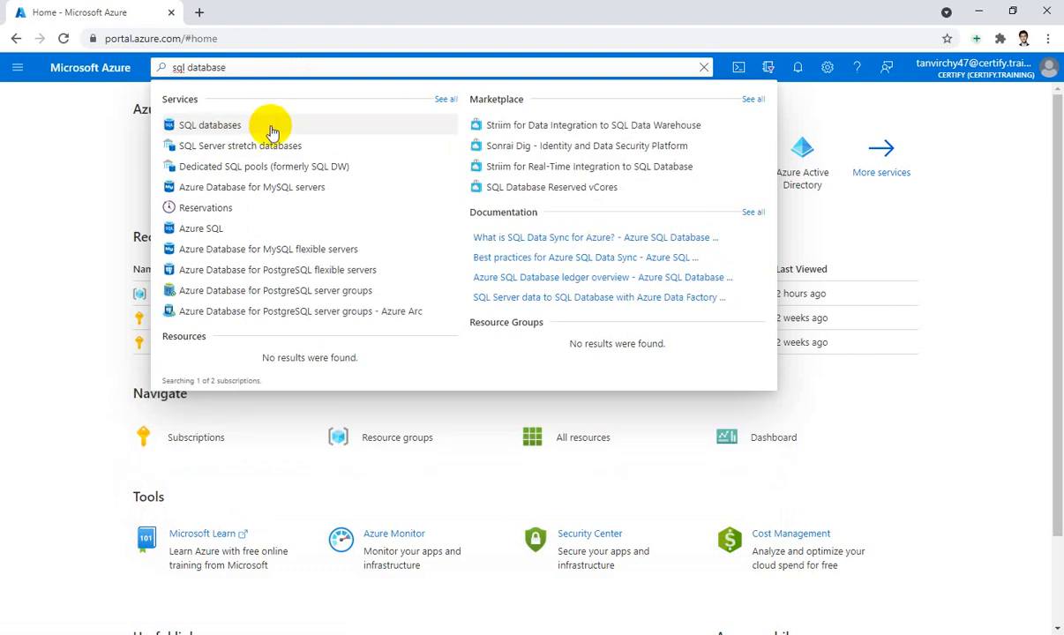
{"action": "left_click", "coordinate": [273, 131]}
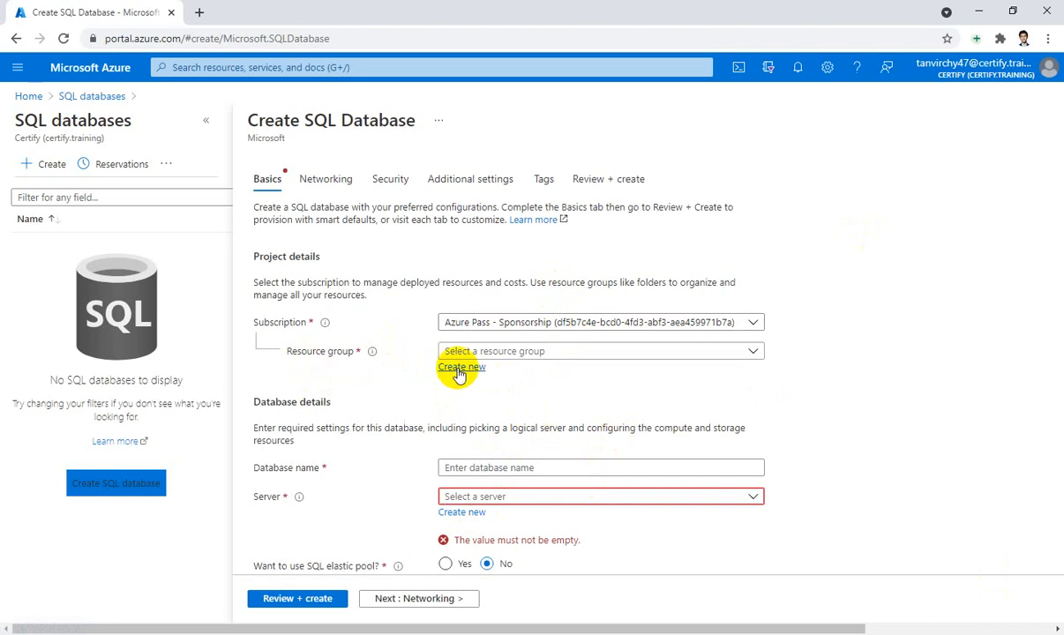
Assign the new SQL database to the AZ_Fundamental resource group and name the database db1.
{"action": "left_click", "coordinate": [562, 353]}
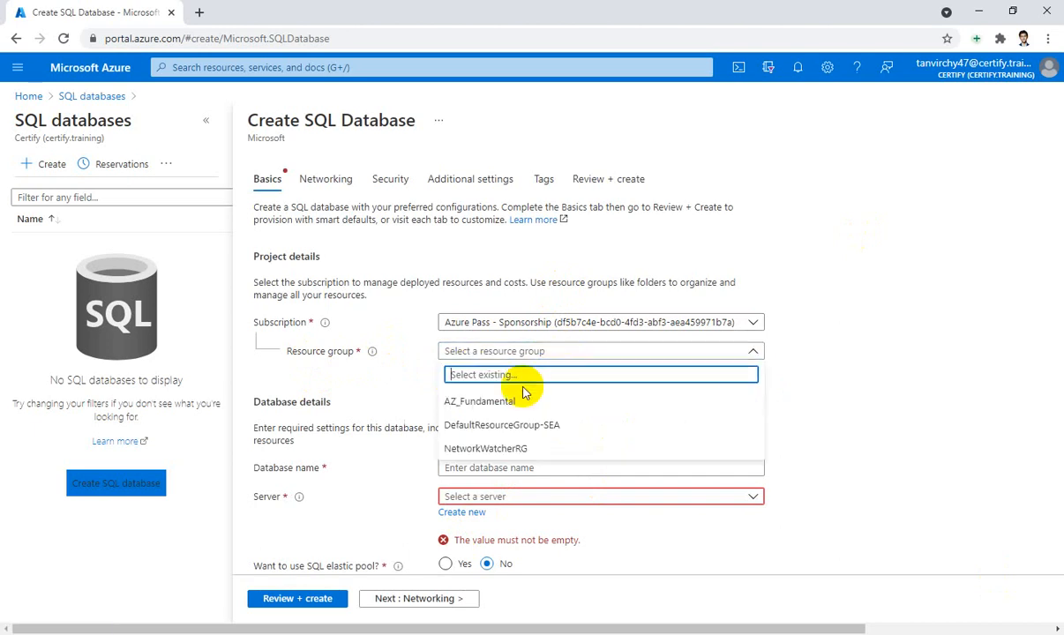
{"action": "left_click", "coordinate": [476, 402]}
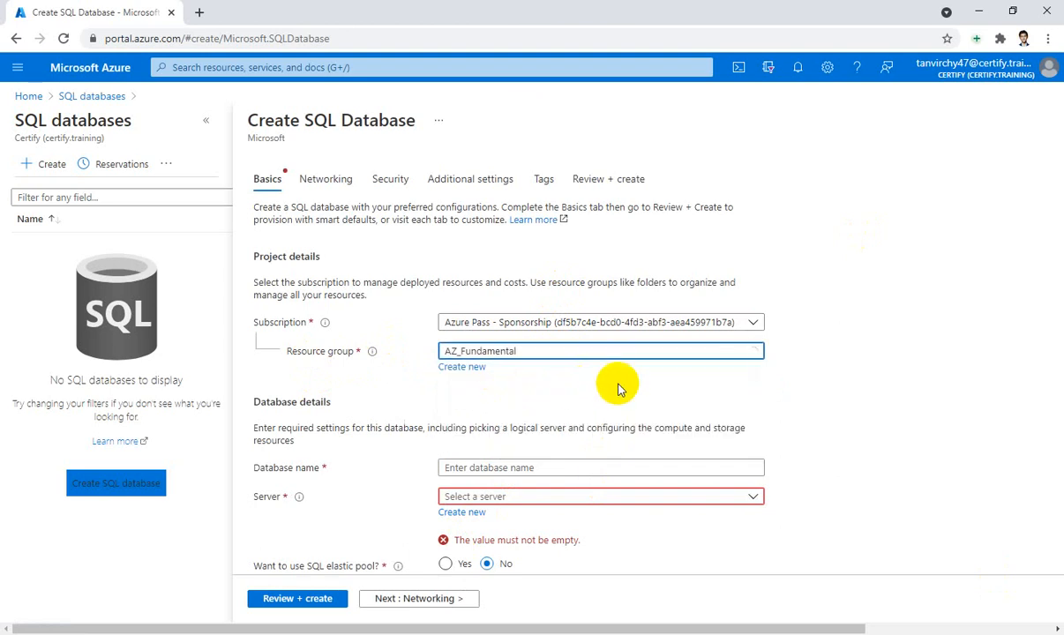
{"action": "scroll", "coordinate": [618, 388], "scroll_direction": "down", "scroll_amount": 3}
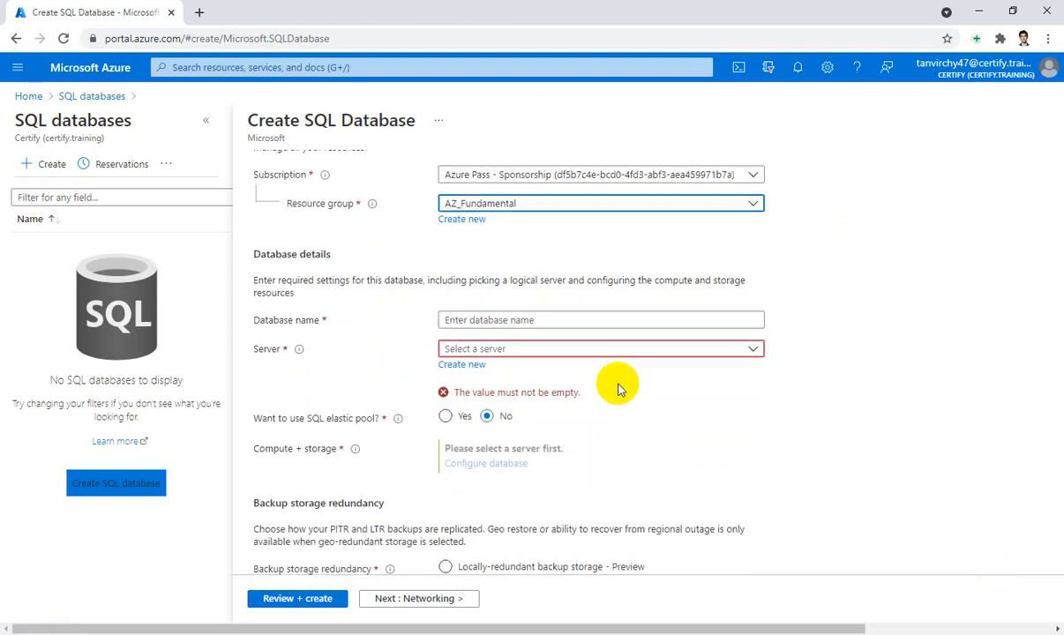
{"action": "left_click", "coordinate": [531, 322]}
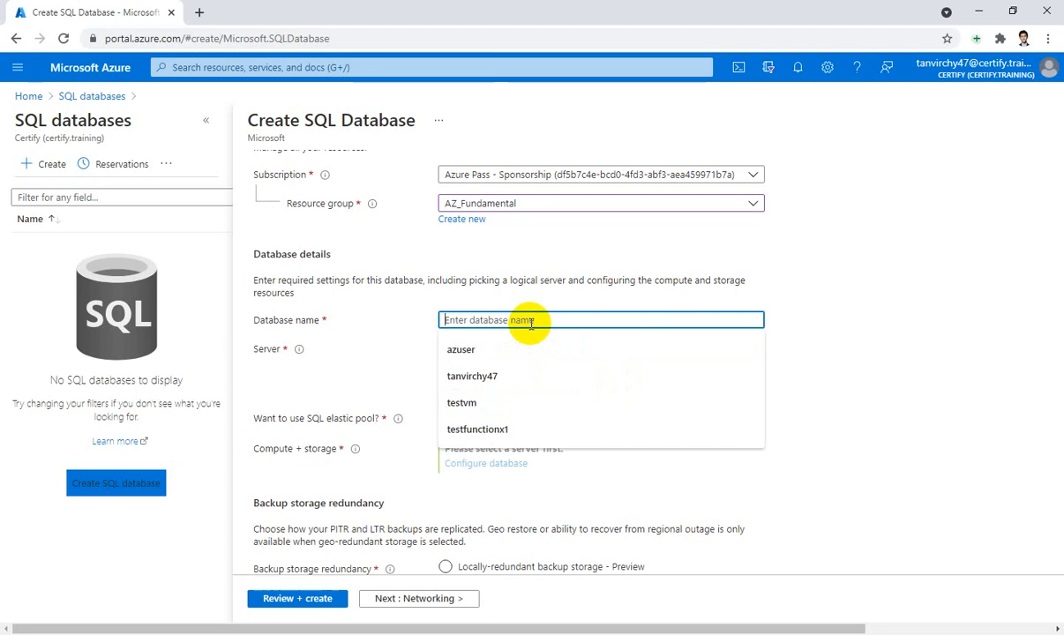
{"action": "type", "text": "db"}
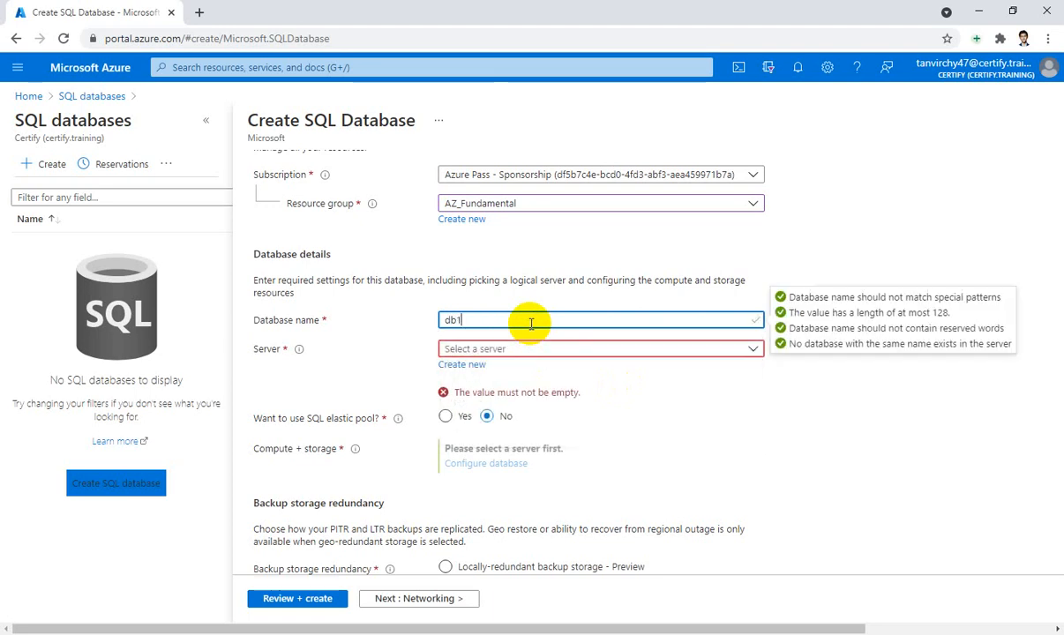
{"action": "type", "text": "1"}
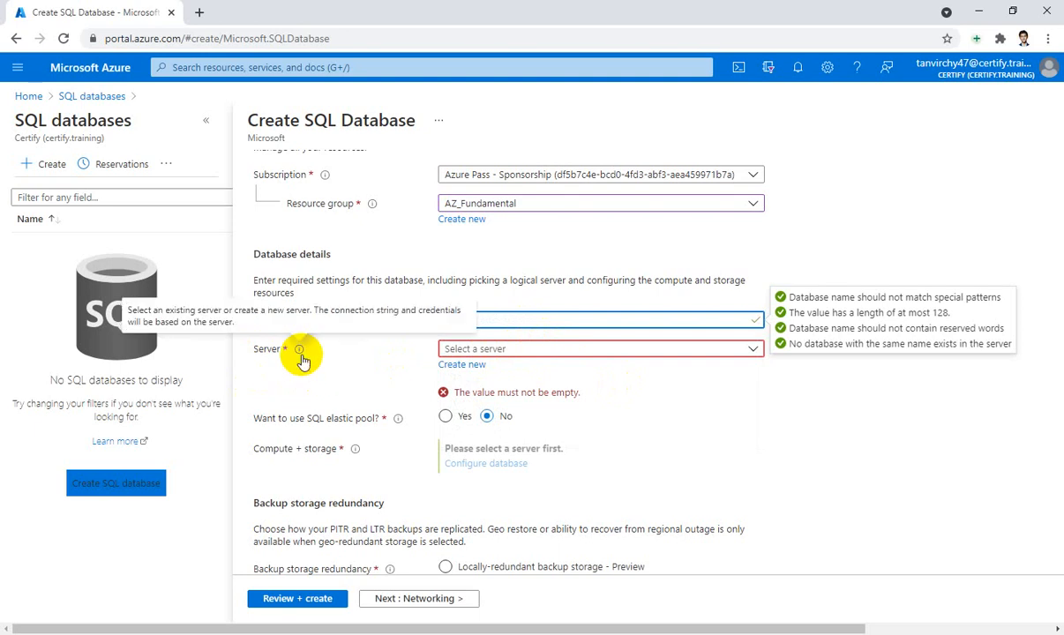
Start a new server for the db1 database and set its server name to sqlserverx2.
{"action": "left_click", "coordinate": [751, 353]}
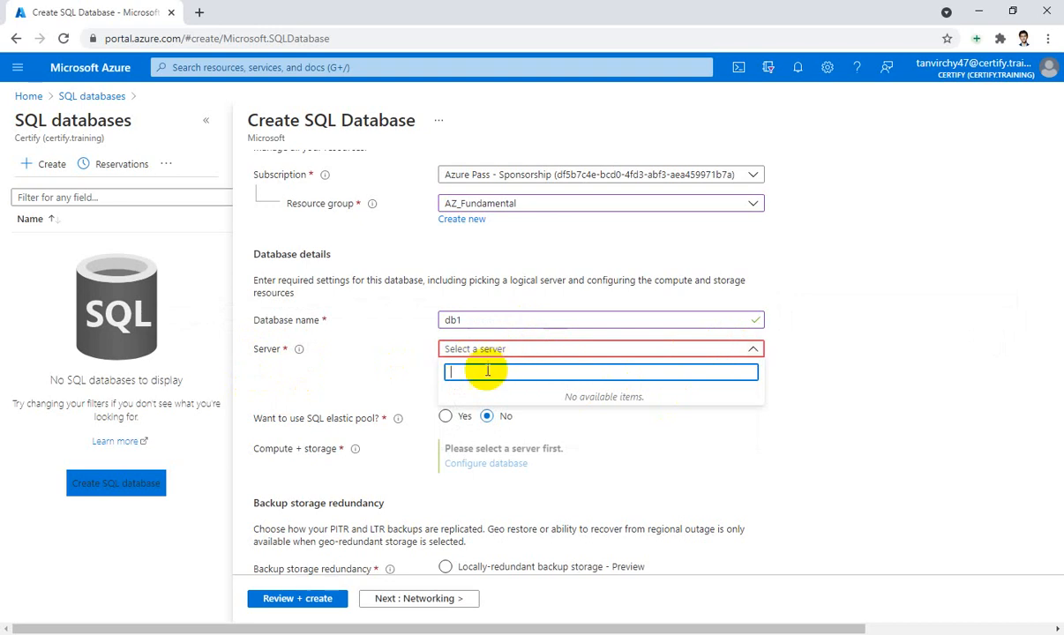
{"action": "left_click", "coordinate": [817, 346]}
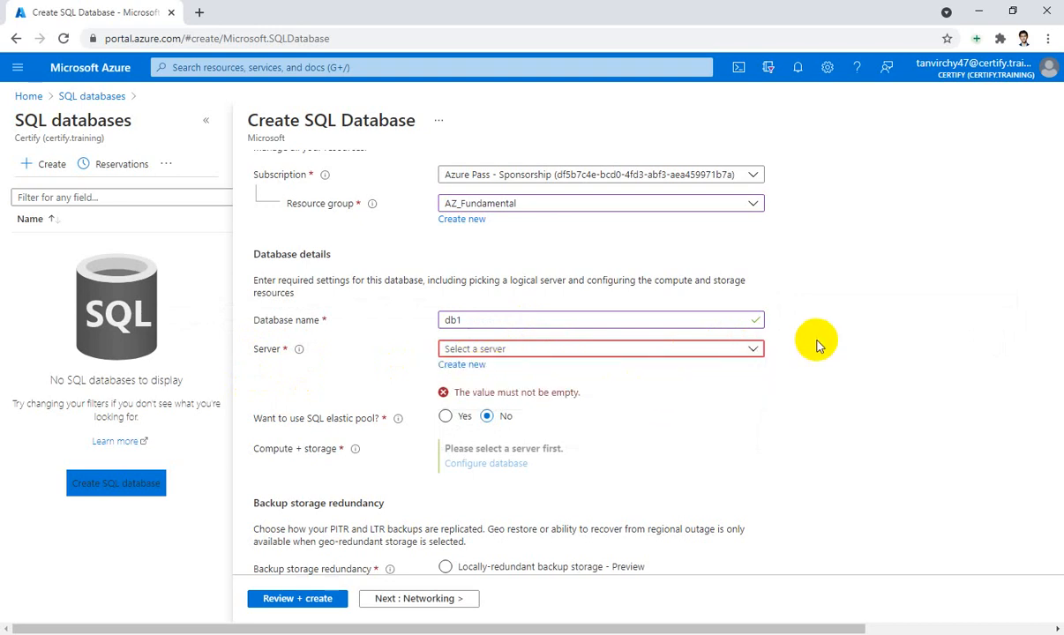
{"action": "left_click", "coordinate": [466, 366]}
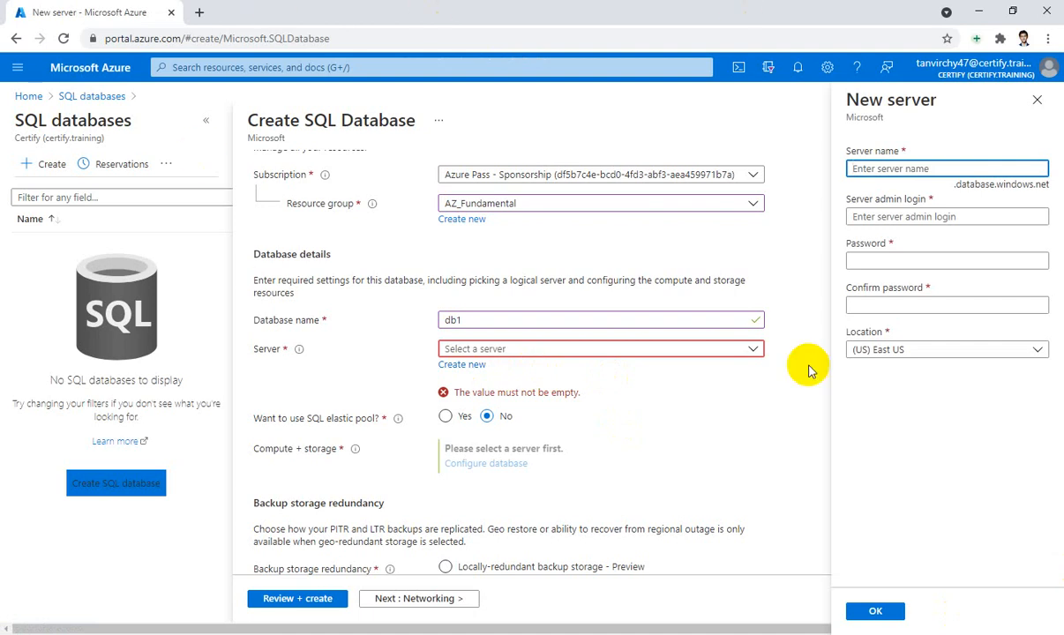
{"action": "left_click", "coordinate": [967, 175]}
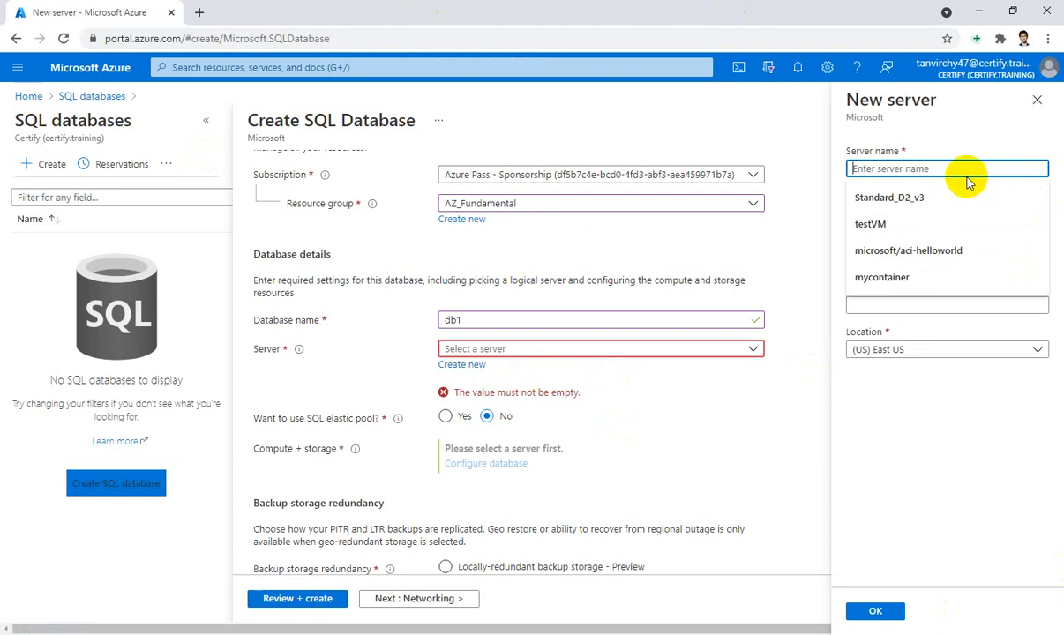
{"action": "type", "text": "sql"}
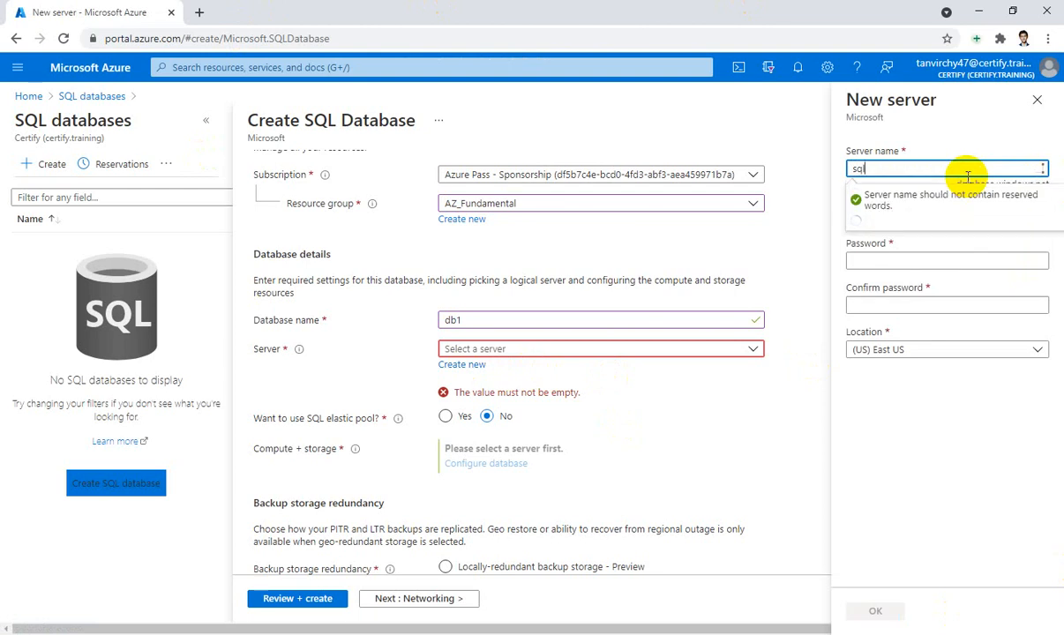
{"action": "type", "text": "server"}
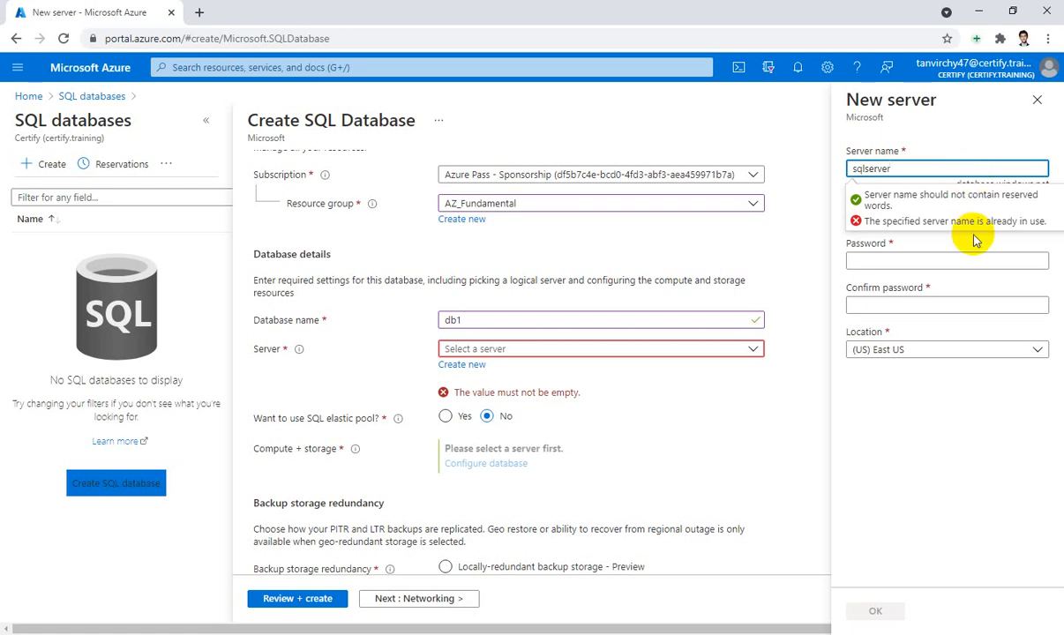
{"action": "left_click", "coordinate": [853, 170]}
{"action": "left_click", "coordinate": [914, 162]}
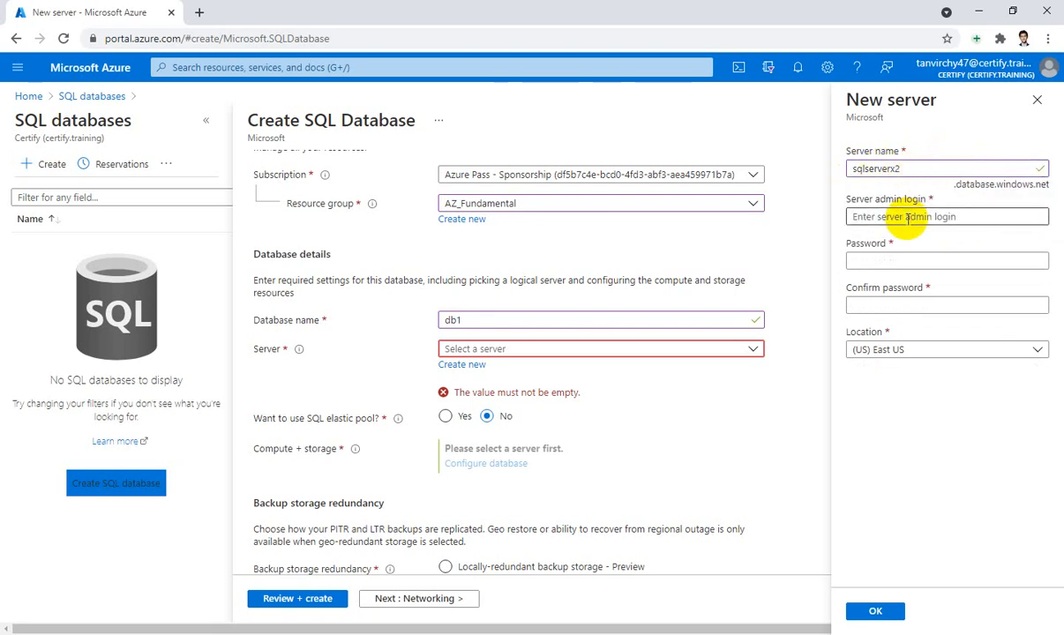
Set the new server's admin login to sqluser.
{"action": "left_click", "coordinate": [908, 220]}
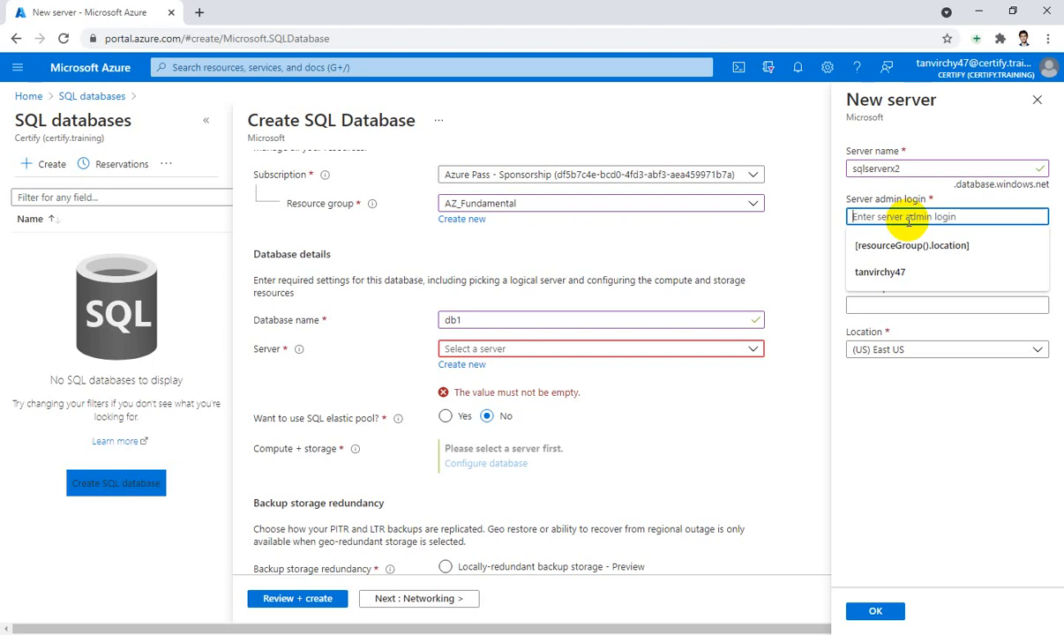
{"action": "type", "text": "s"}
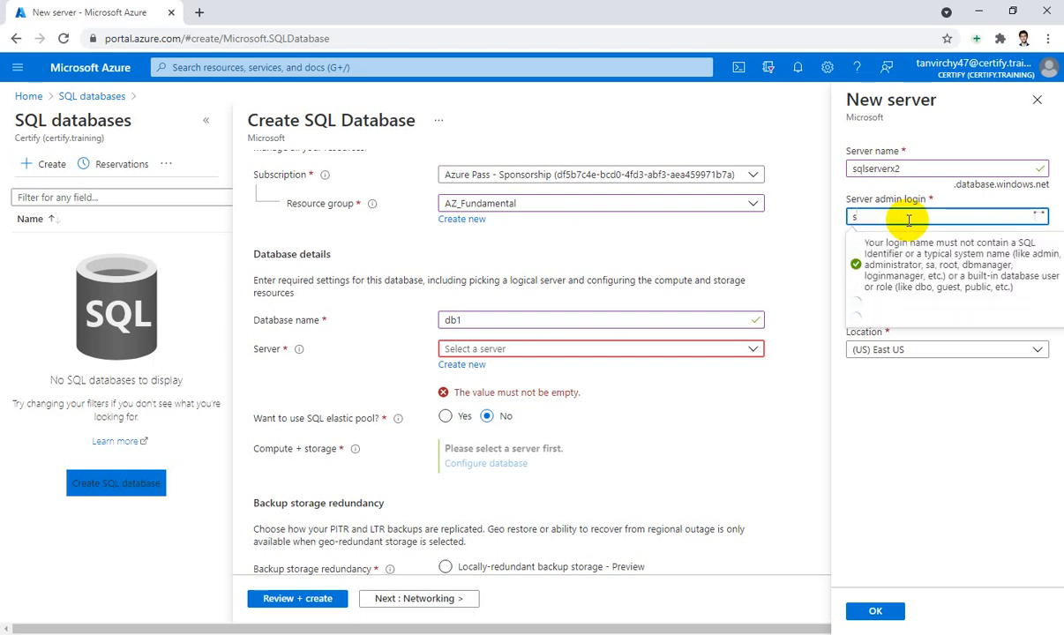
{"action": "type", "text": "qluser"}
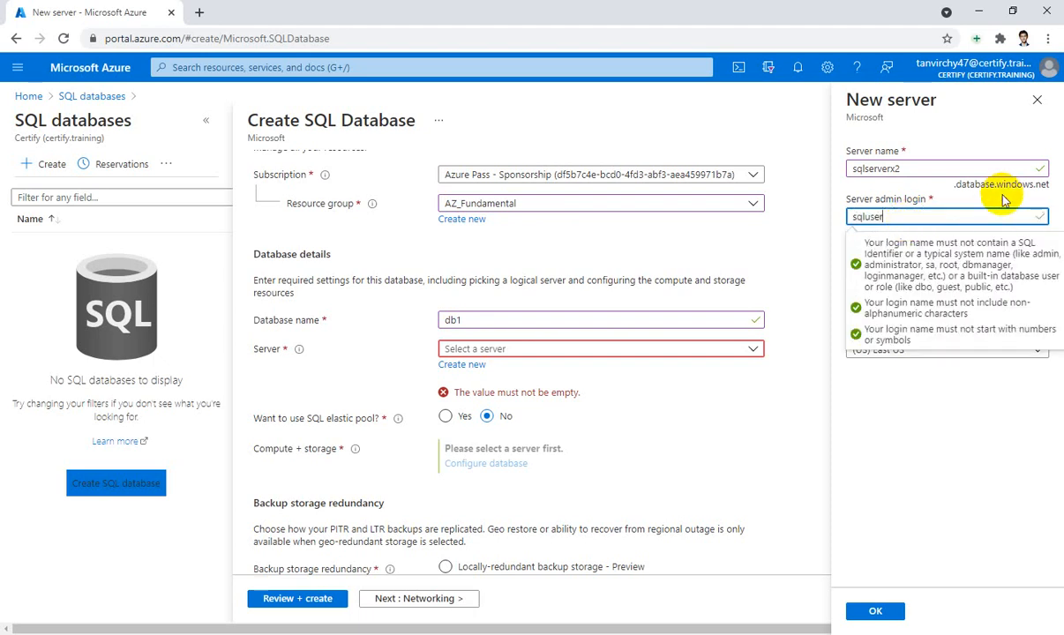
Enter and confirm the server admin password, and accept the new server for the database.
{"action": "left_click", "coordinate": [958, 256]}
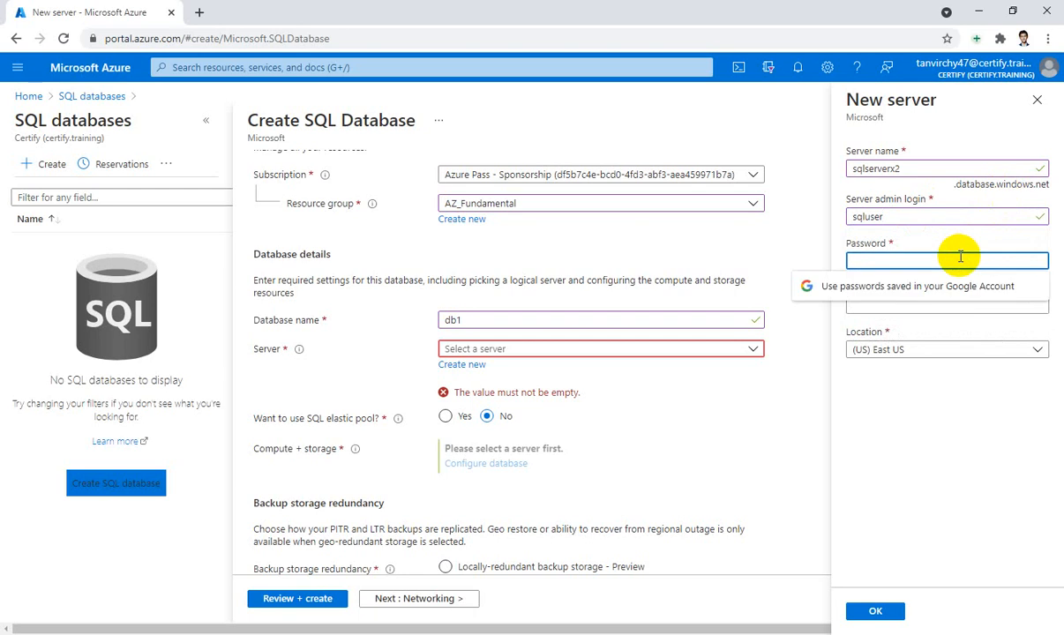
{"action": "type", "text": "********"}
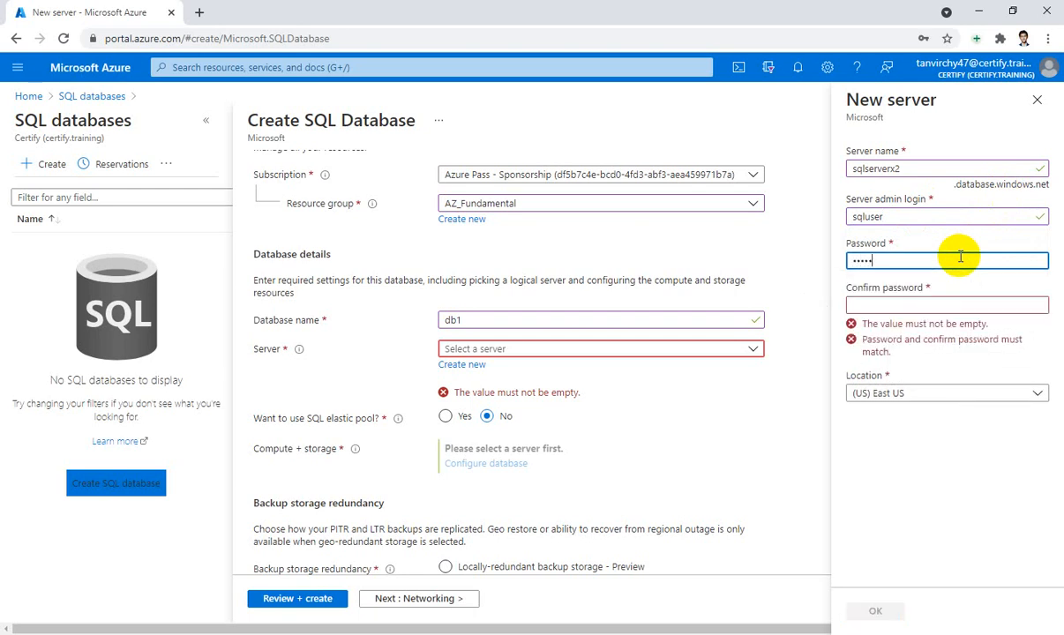
{"action": "type", "text": "****"}
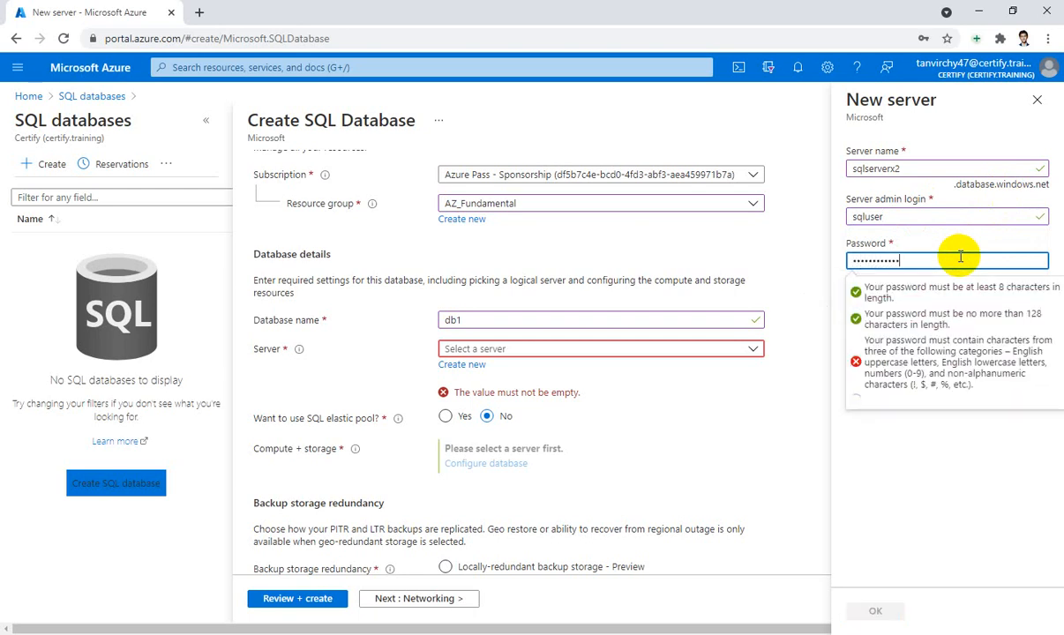
{"action": "left_click", "coordinate": [920, 454]}
{"action": "left_click", "coordinate": [935, 302]}
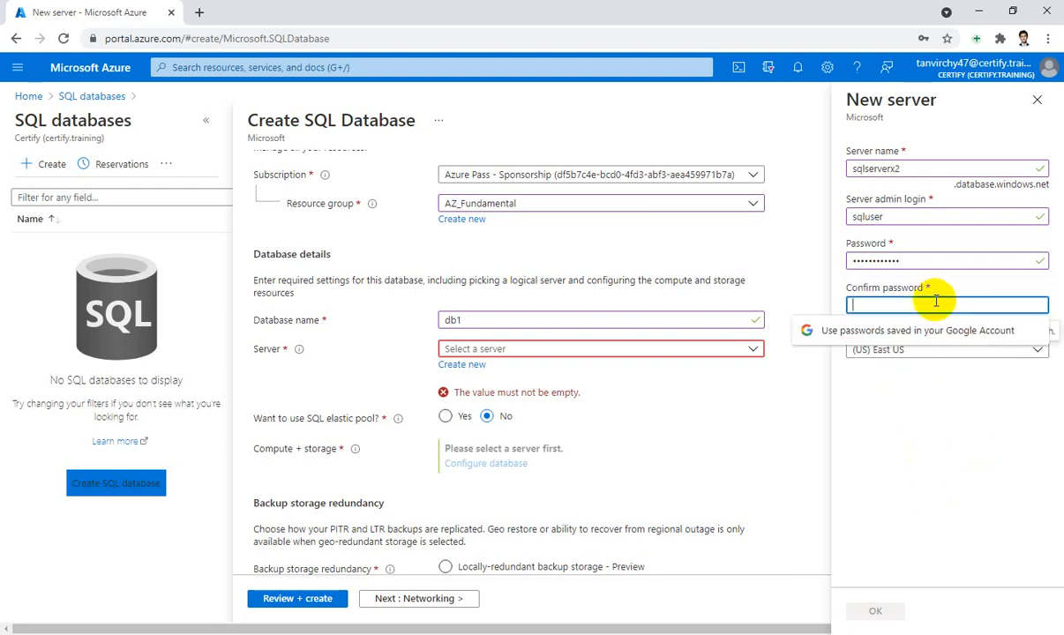
{"action": "type", "text": "**"}
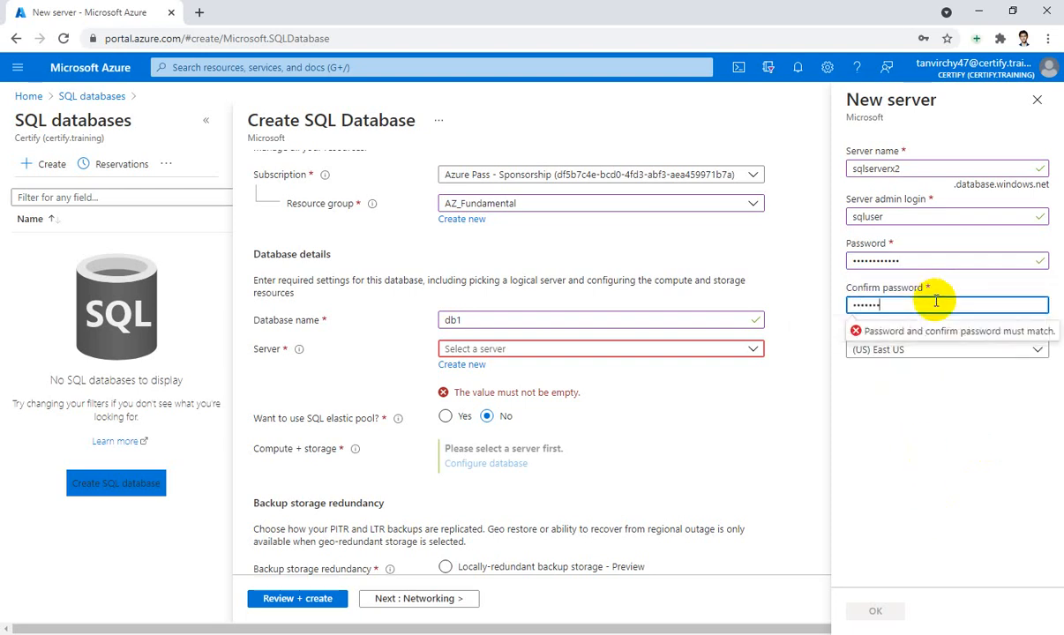
{"action": "type", "text": "**********"}
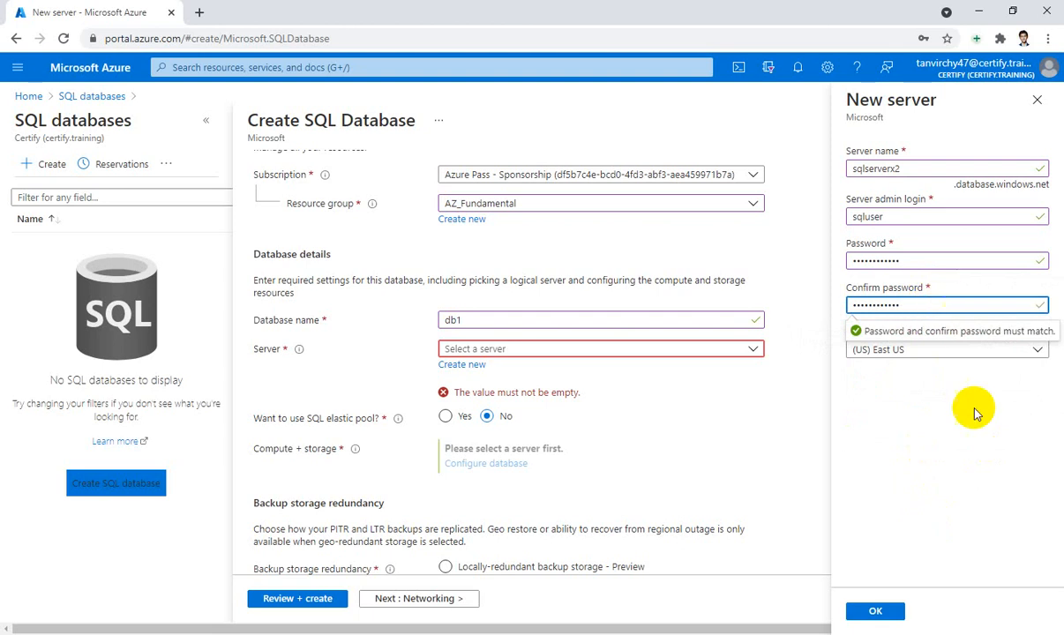
{"action": "left_click", "coordinate": [974, 408]}
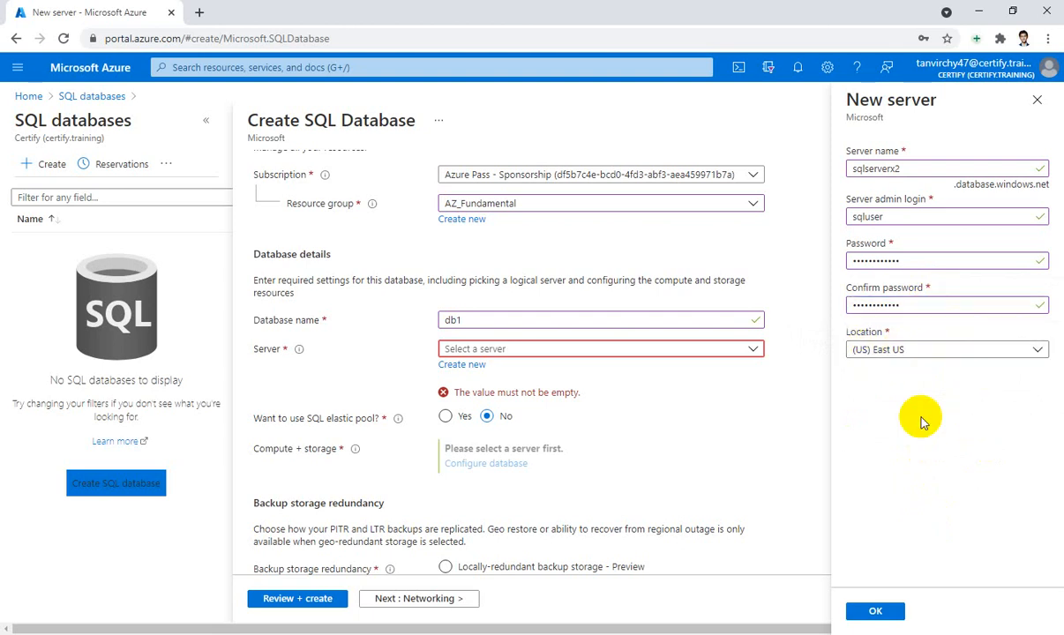
{"action": "left_click", "coordinate": [875, 615]}
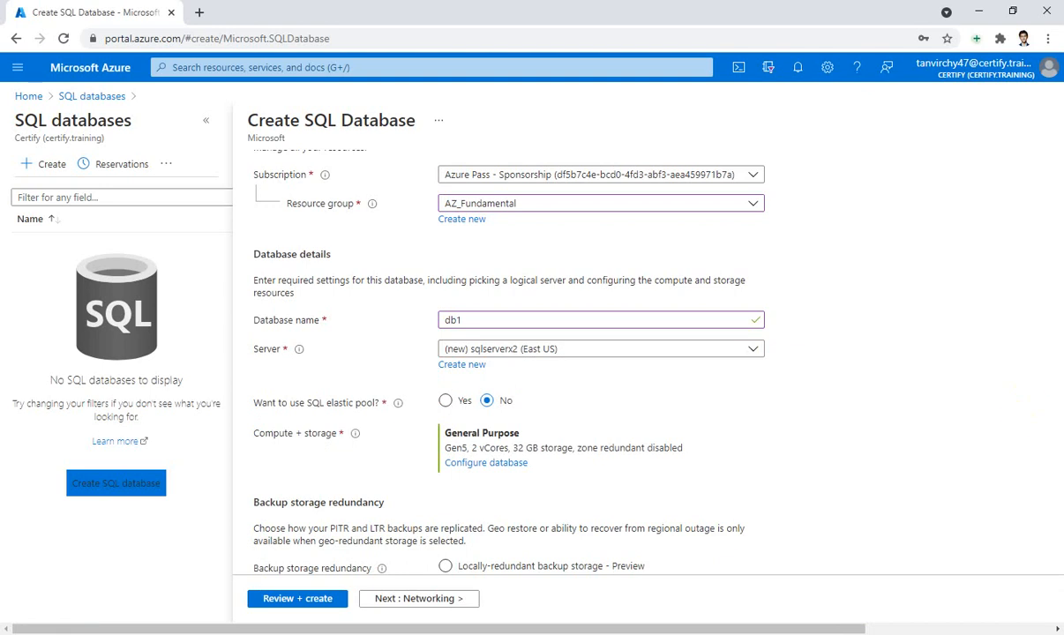
Set the network connectivity to Public endpoint with Azure services and resources allowed to access the server, and continue to the Security settings.
{"action": "scroll", "coordinate": [802, 487], "scroll_direction": "down", "scroll_amount": 3}
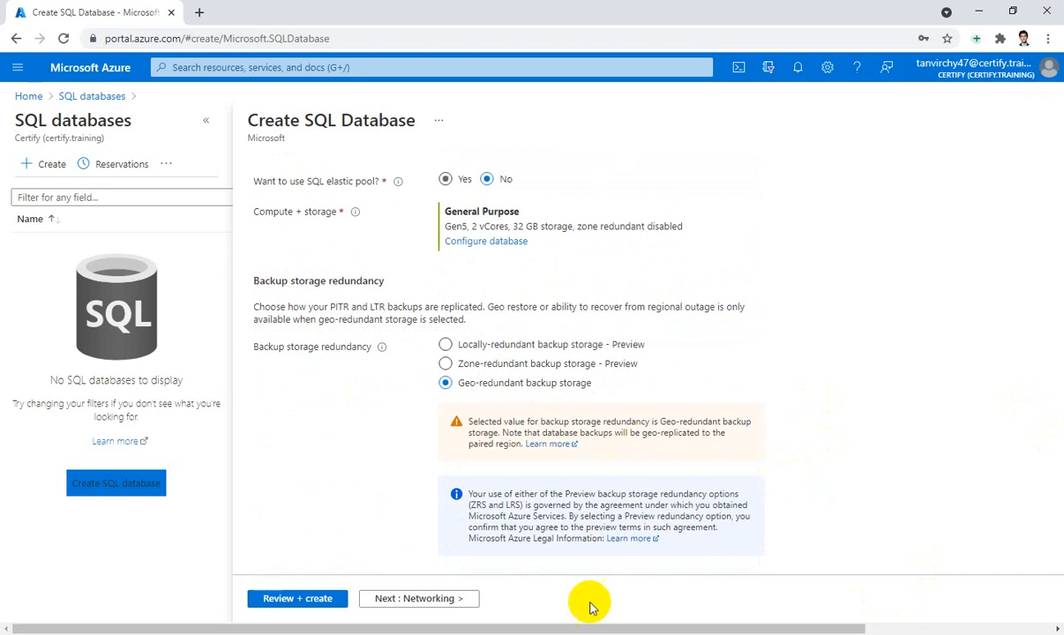
{"action": "left_click", "coordinate": [459, 602]}
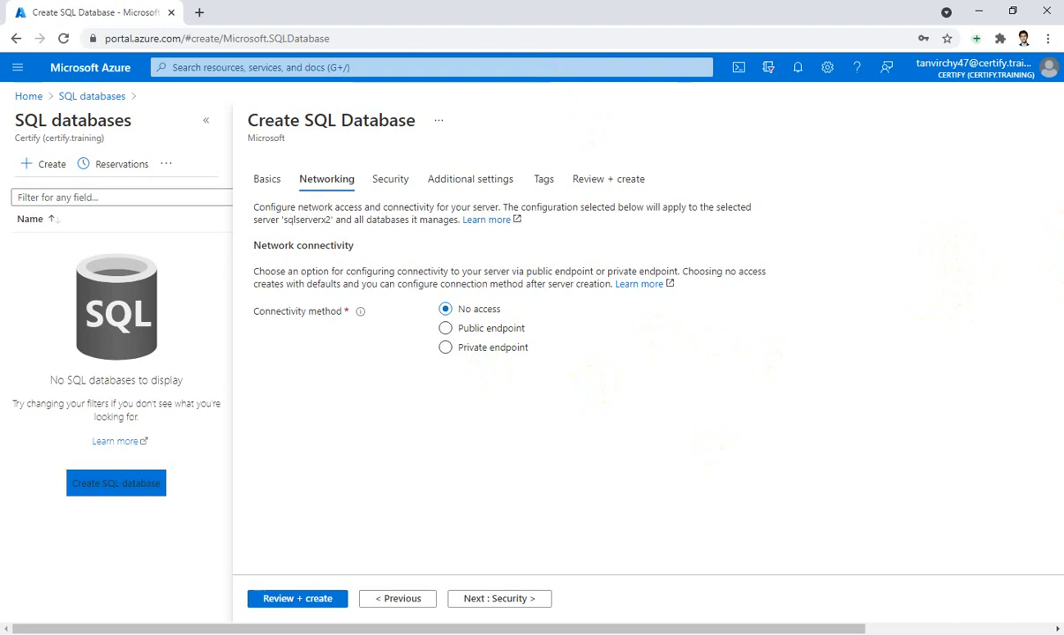
{"action": "left_click", "coordinate": [512, 329]}
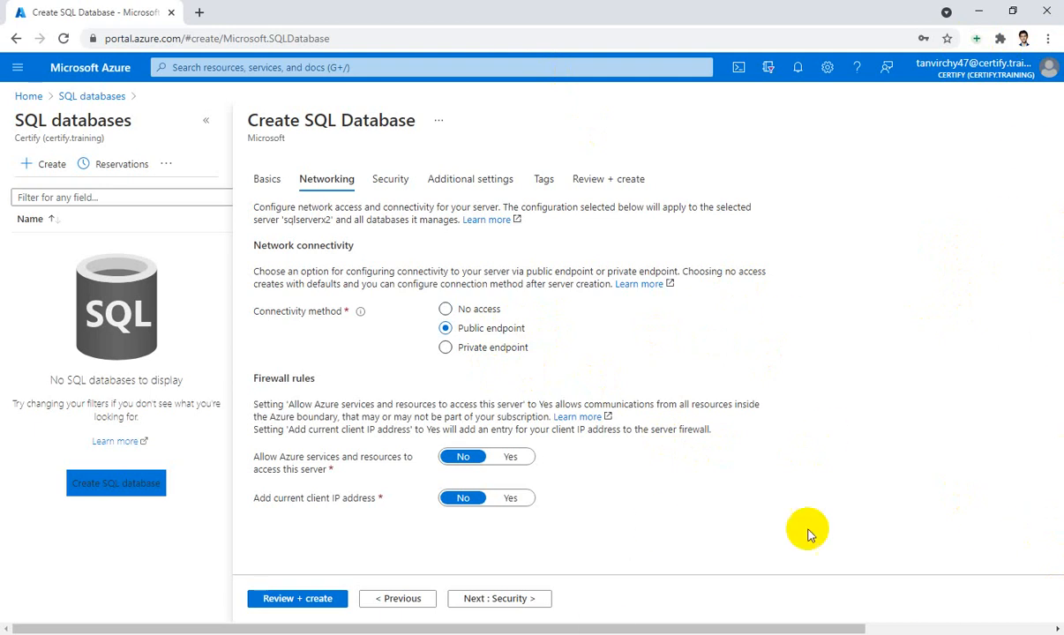
{"action": "left_click", "coordinate": [518, 457]}
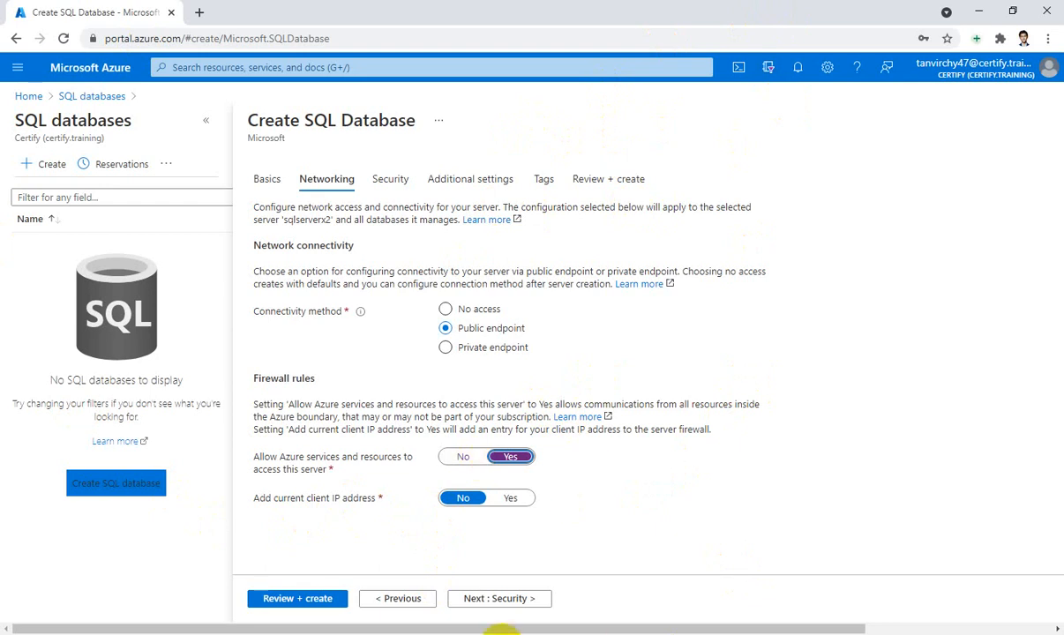
{"action": "left_click", "coordinate": [500, 599]}
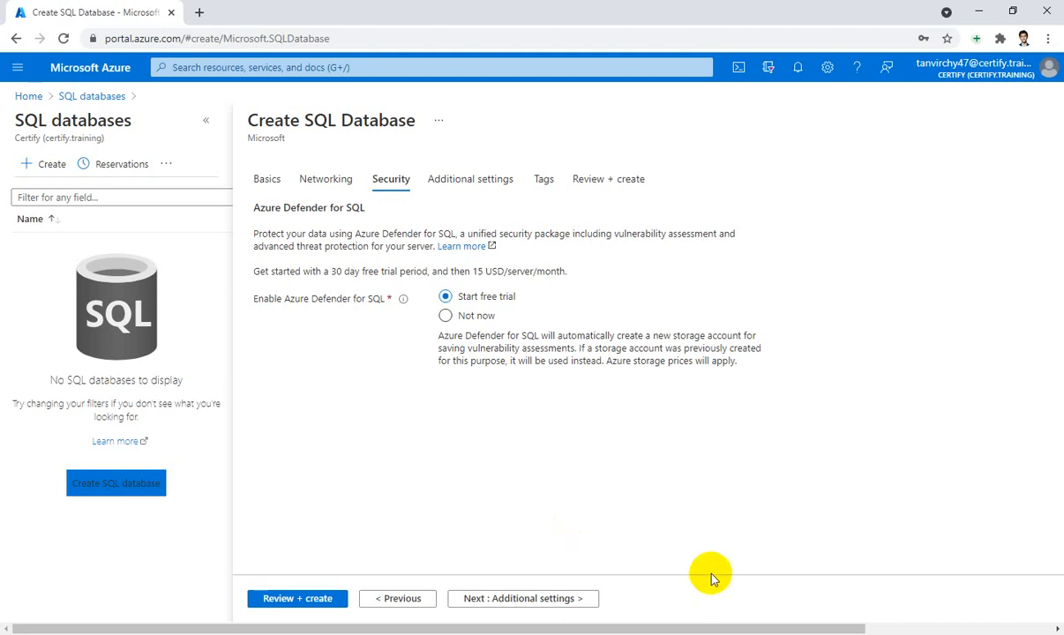
Set Azure Defender for SQL to Not now and continue to the Additional settings.
{"action": "left_click", "coordinate": [445, 316]}
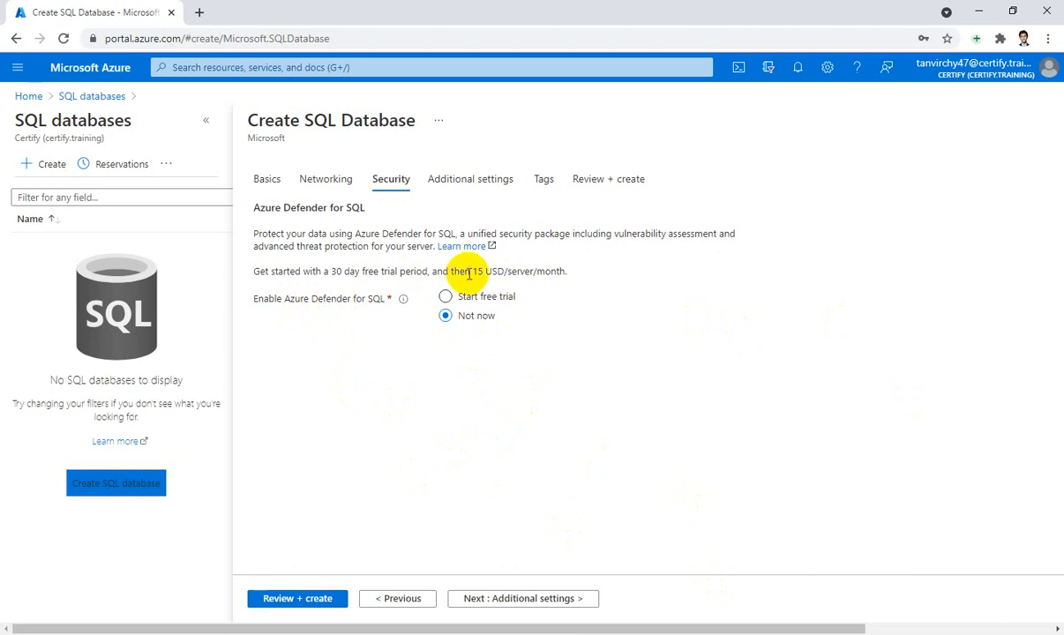
{"action": "left_click_drag", "start_coordinate": [473, 272], "coordinate": [533, 274]}
{"action": "left_click", "coordinate": [509, 386]}
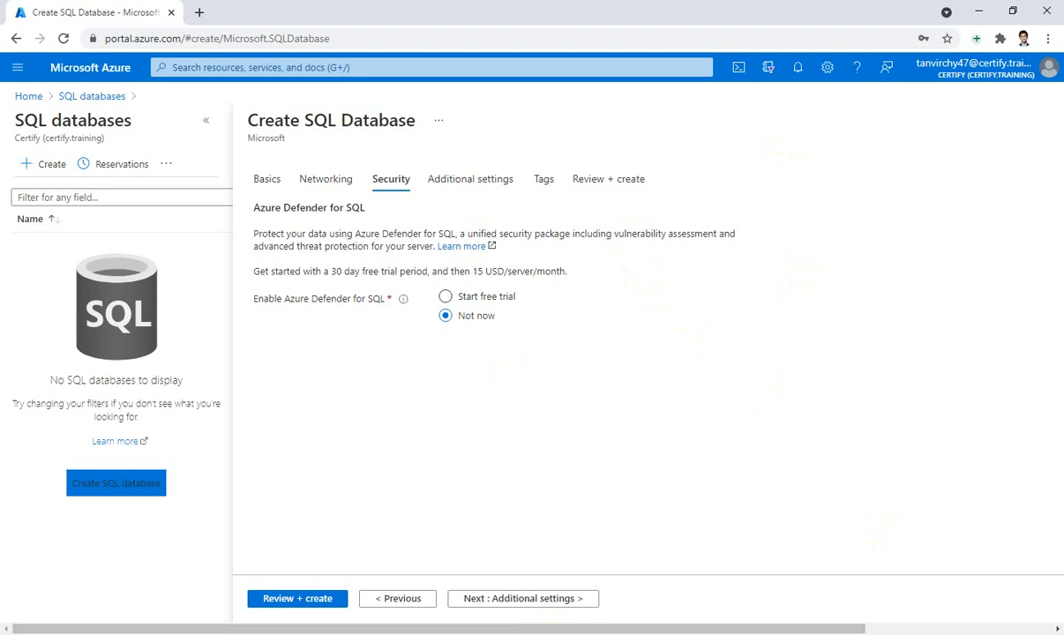
{"action": "left_click", "coordinate": [500, 600]}
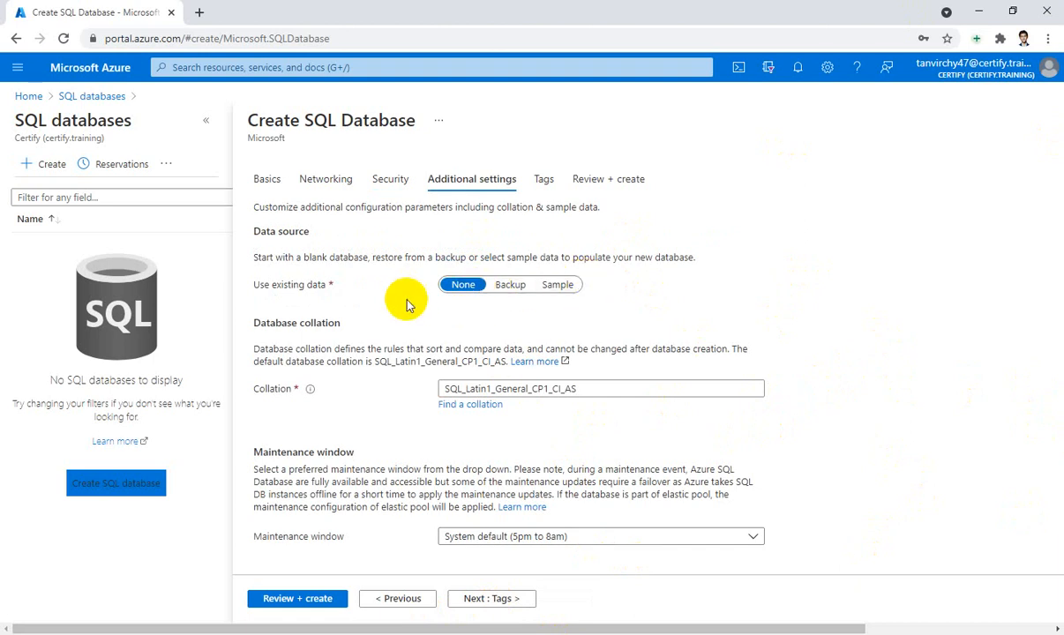
Choose Sample as the existing data for the database and continue to Review + create without adding tags.
{"action": "left_click", "coordinate": [559, 286]}
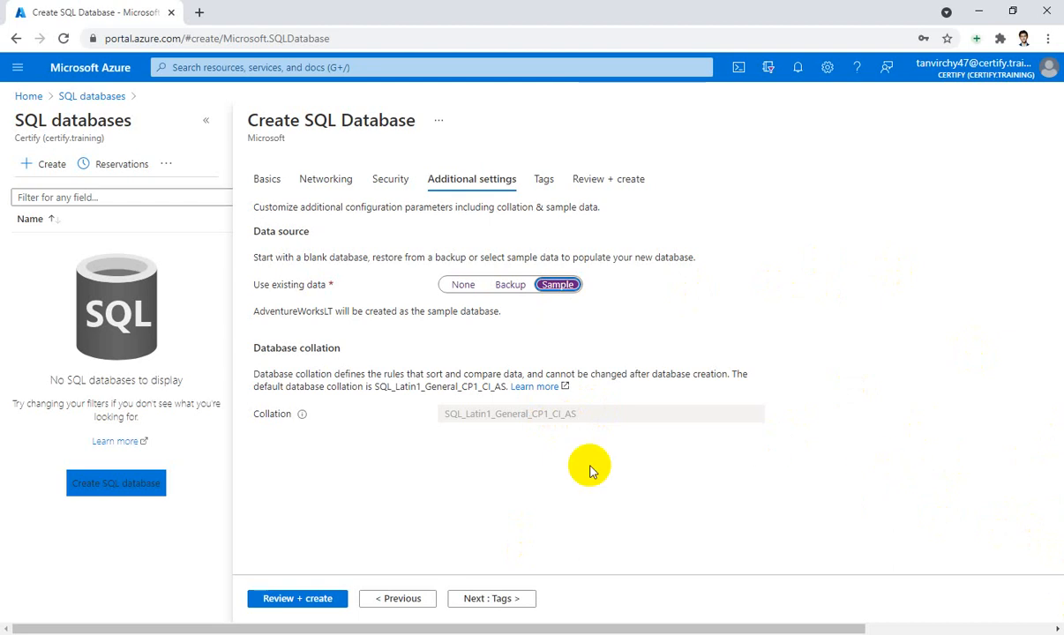
{"action": "left_click", "coordinate": [492, 600]}
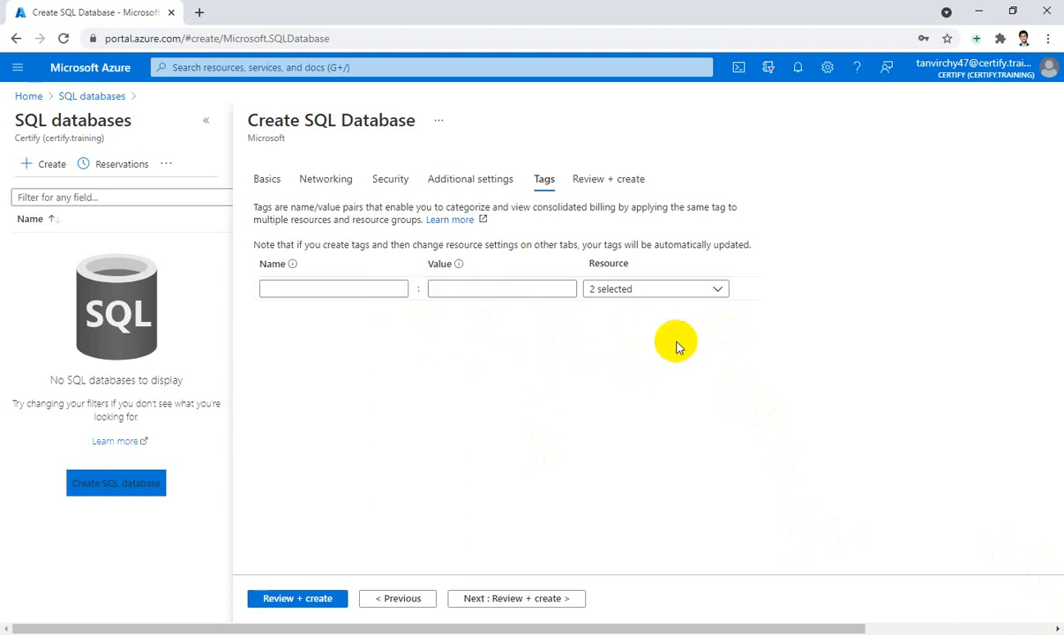
{"action": "left_click", "coordinate": [535, 600]}
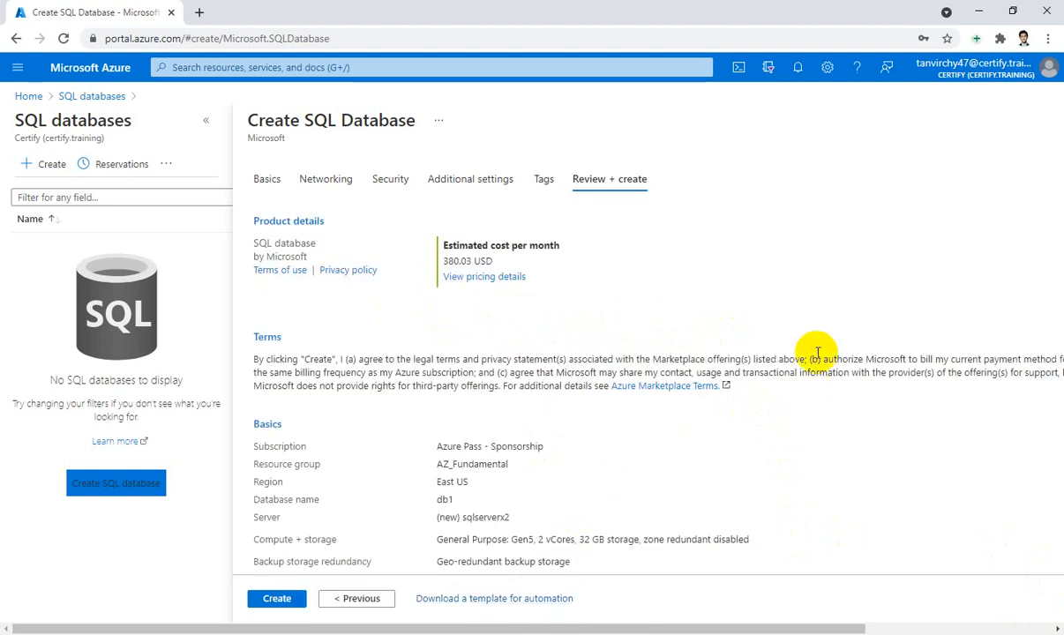
Review the configuration summary of the db1 database and create it.
{"action": "scroll", "coordinate": [809, 342], "scroll_direction": "down", "scroll_amount": 3}
{"action": "scroll", "coordinate": [809, 345], "scroll_direction": "down", "scroll_amount": 1}
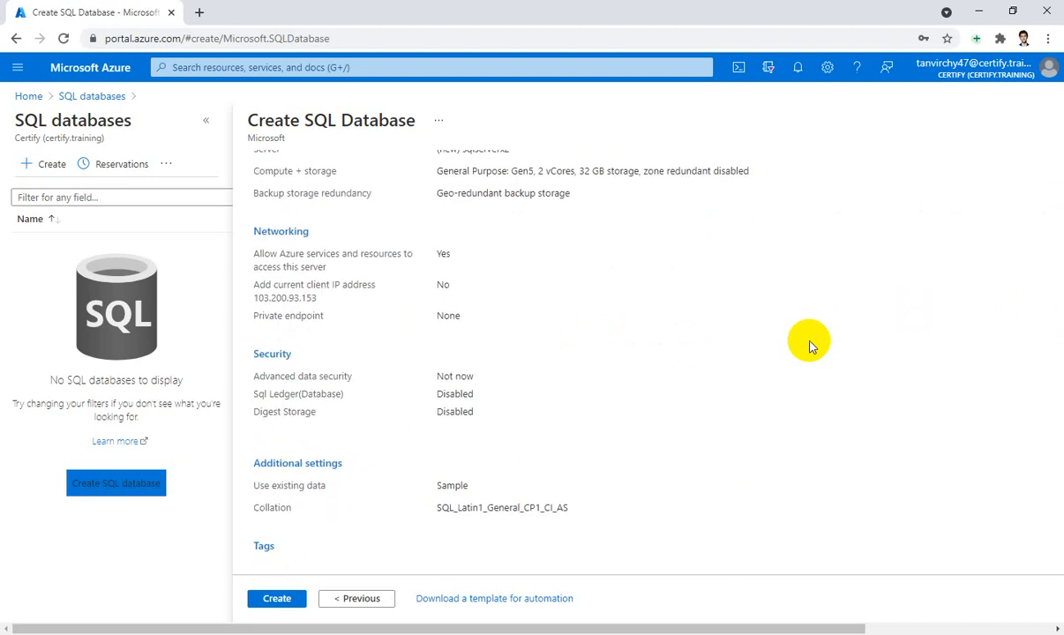
{"action": "scroll", "coordinate": [811, 345], "scroll_direction": "up", "scroll_amount": 5}
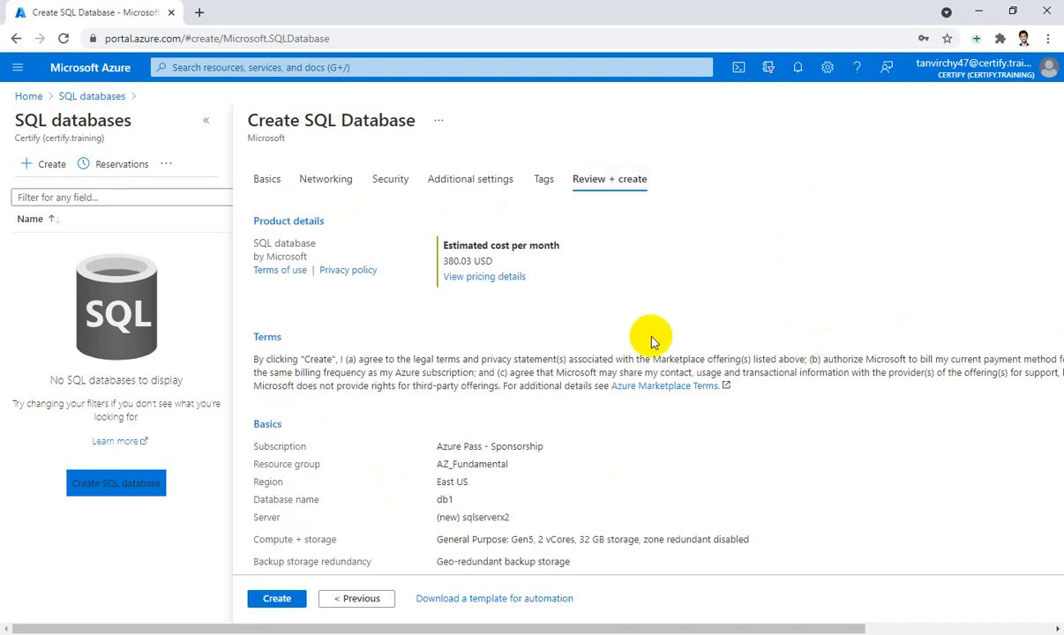
{"action": "scroll", "coordinate": [653, 344], "scroll_direction": "down", "scroll_amount": 3}
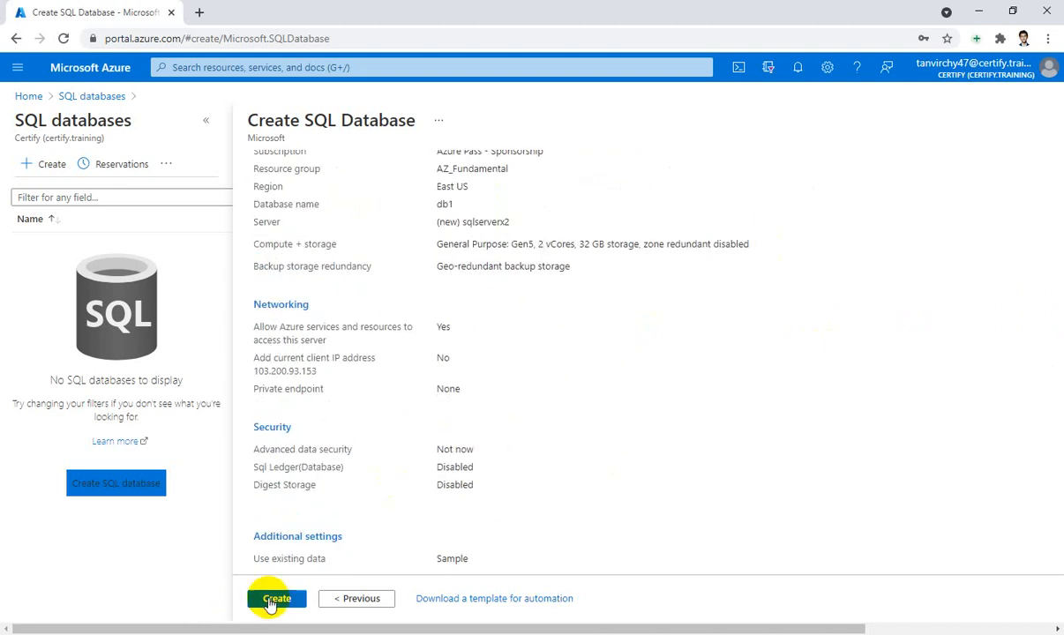
{"action": "left_click", "coordinate": [273, 600]}
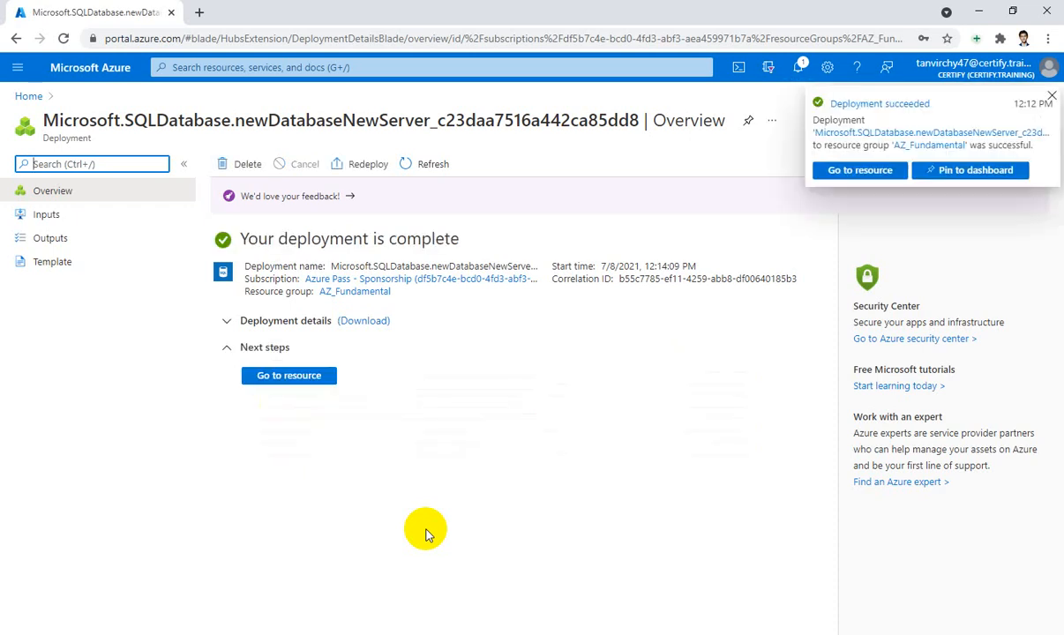
Open the deployed db1 database, reopen it from the home page's recent resources, and look through its service menu.
{"action": "left_click", "coordinate": [292, 379]}
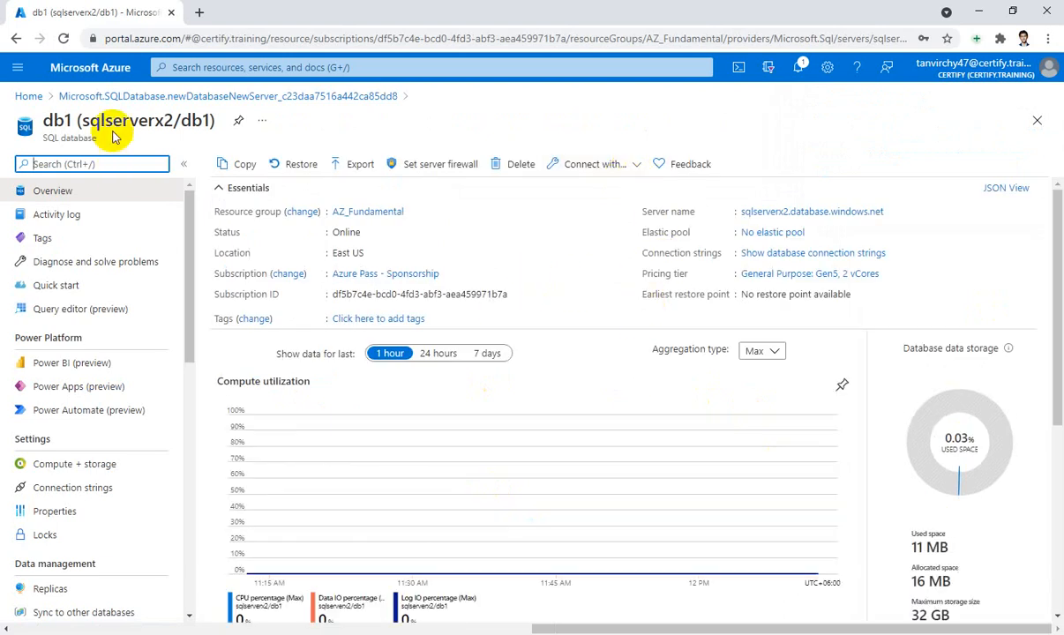
{"action": "left_click", "coordinate": [25, 98]}
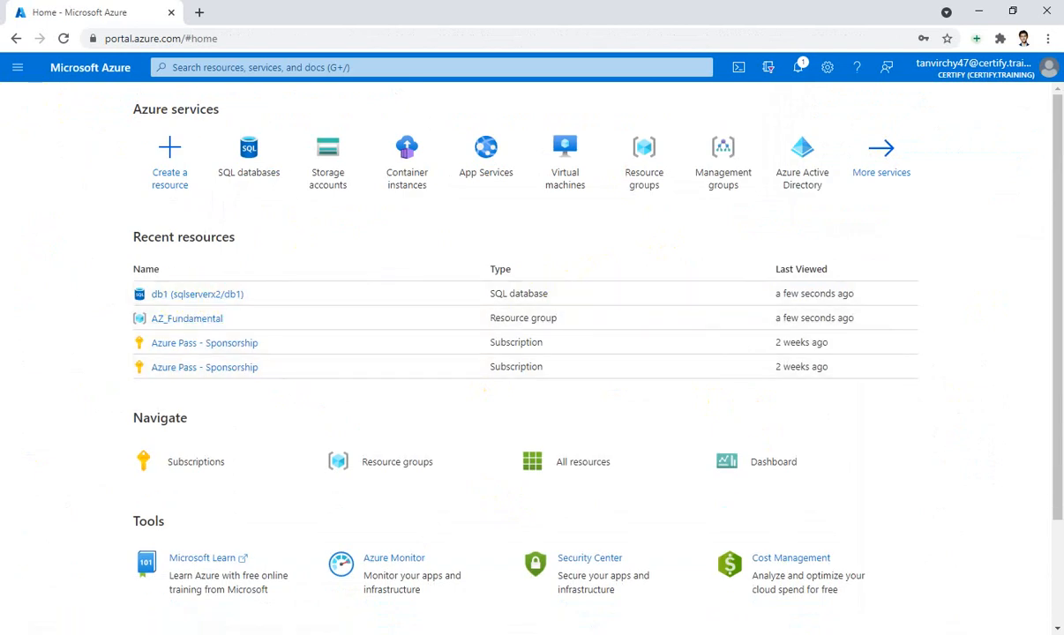
{"action": "left_click", "coordinate": [187, 296]}
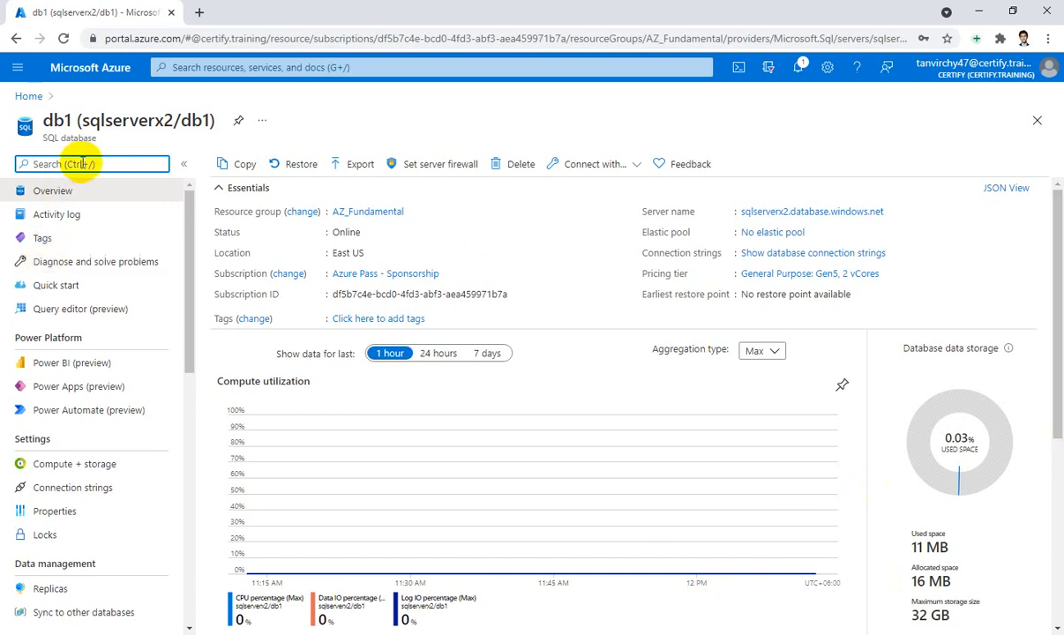
{"action": "scroll", "coordinate": [79, 371], "scroll_direction": "down", "scroll_amount": 3}
{"action": "scroll", "coordinate": [81, 380], "scroll_direction": "down", "scroll_amount": 5}
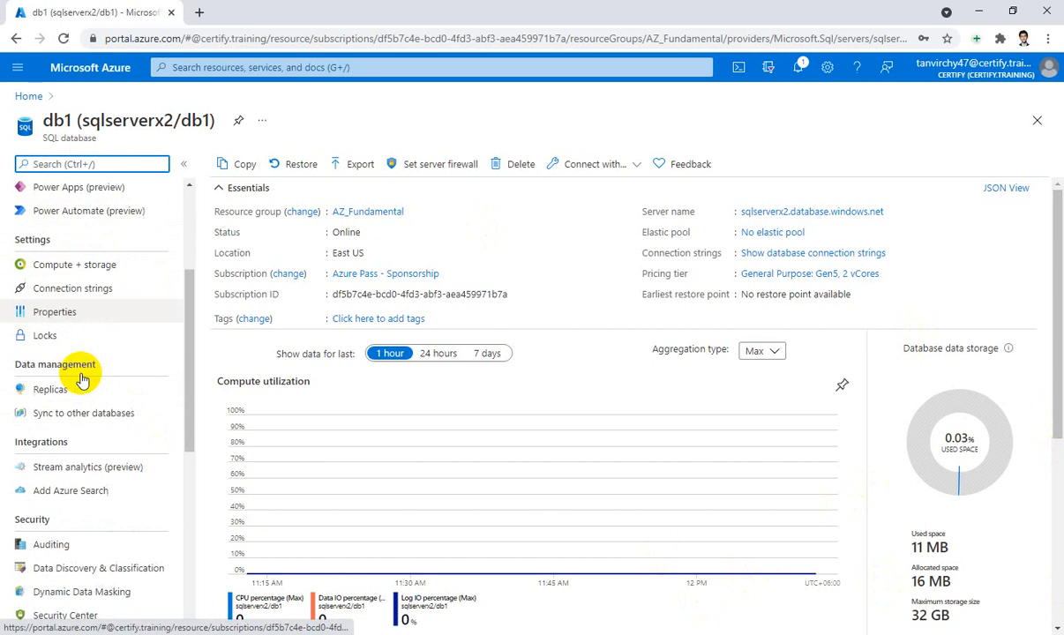
{"action": "scroll", "coordinate": [81, 379], "scroll_direction": "up", "scroll_amount": 8}
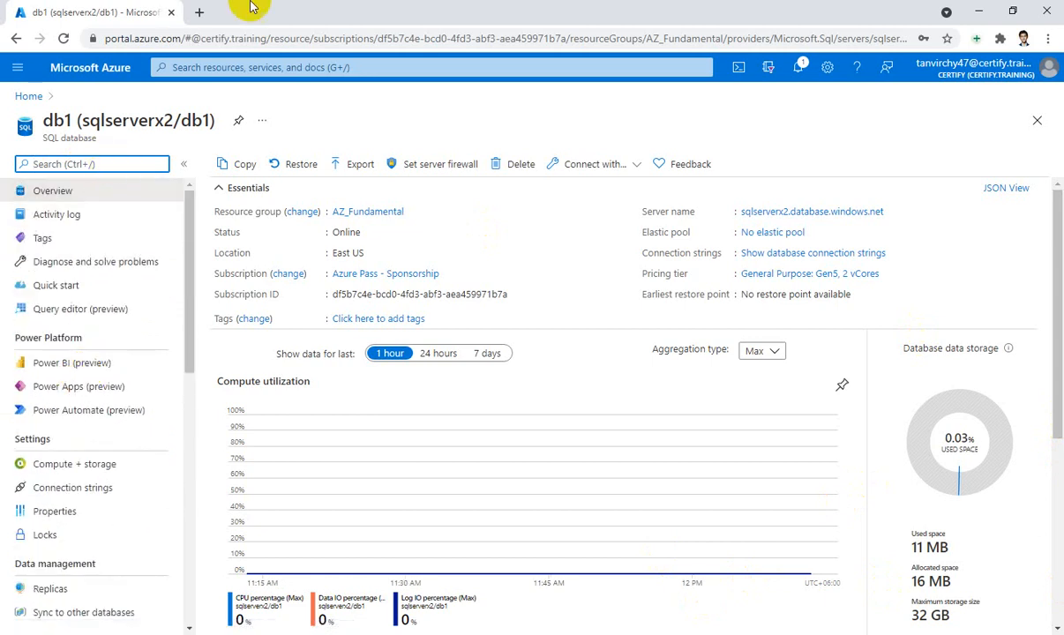
Search the portal for "sq" to check the SQL databases list, and return to db1 through the home page's recent resources.
{"action": "left_click", "coordinate": [269, 68]}
{"action": "type", "text": "sq"}
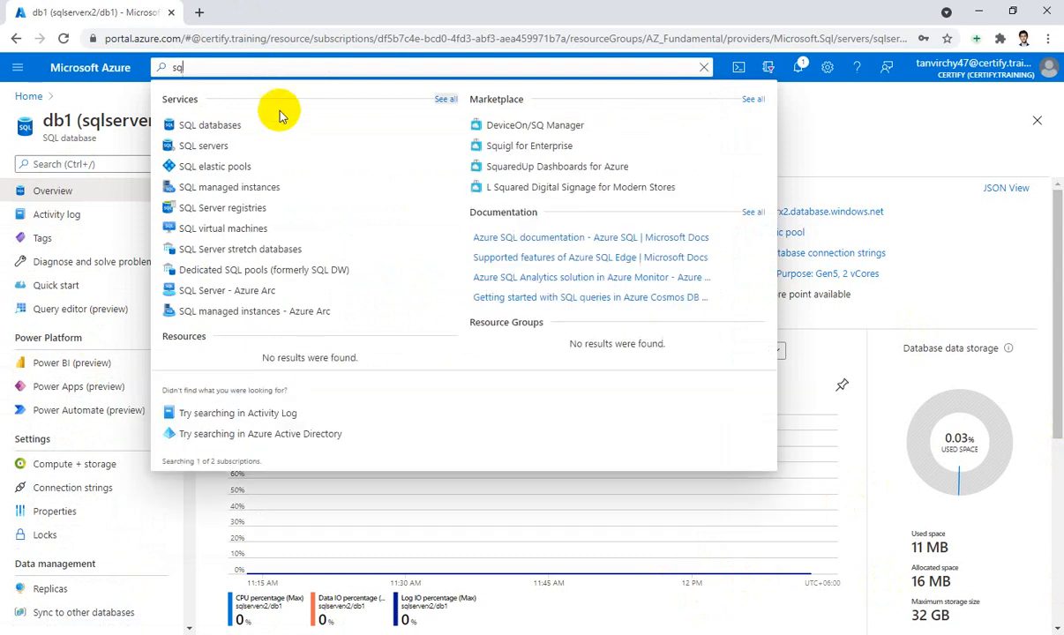
{"action": "left_click", "coordinate": [243, 125]}
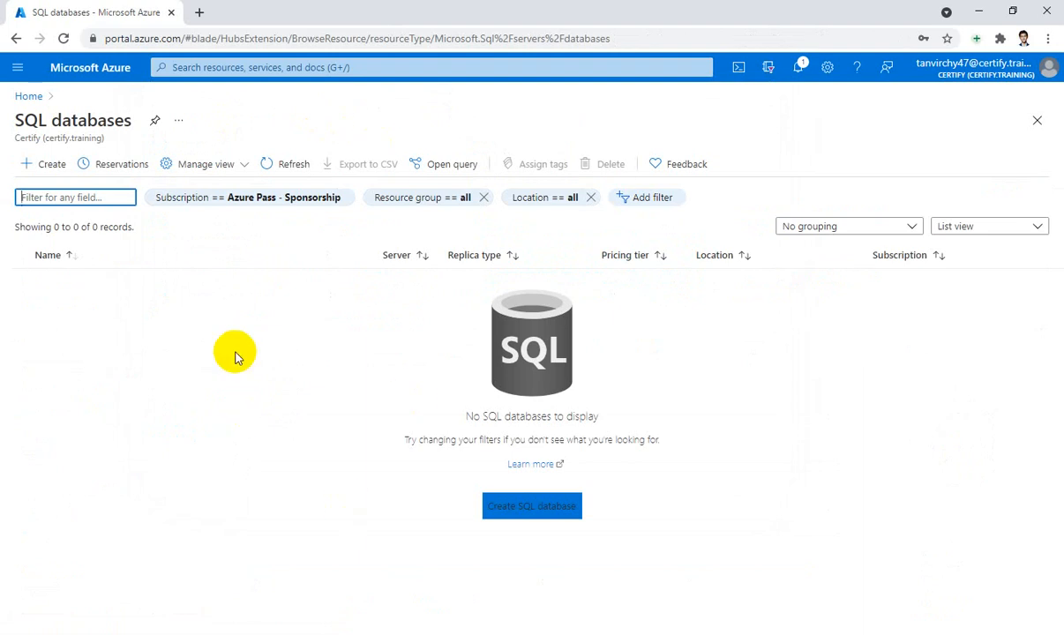
{"action": "left_click", "coordinate": [30, 99]}
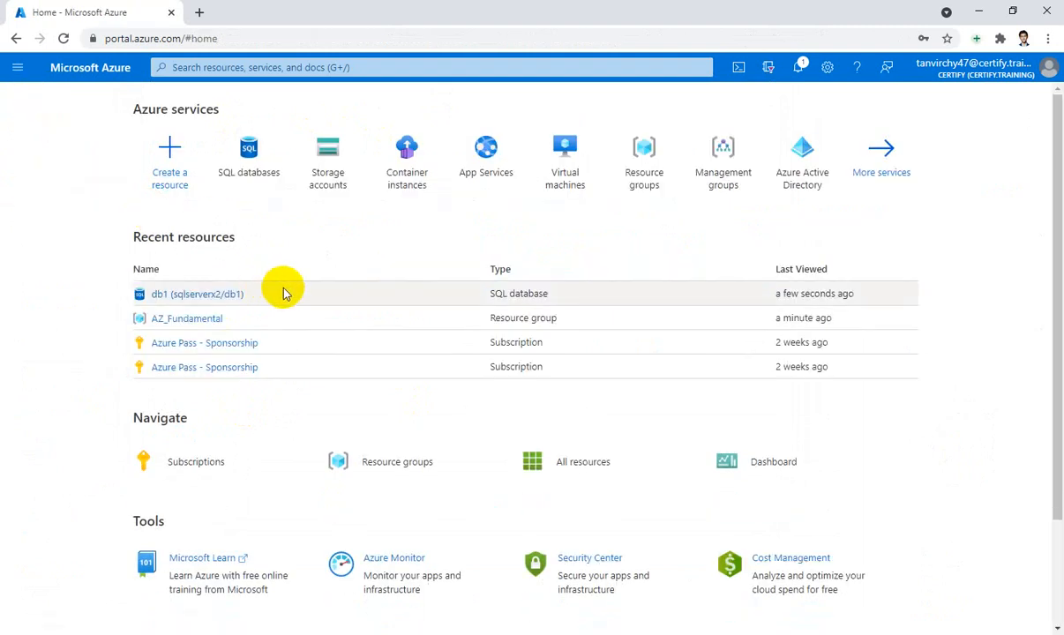
{"action": "left_click", "coordinate": [203, 296]}
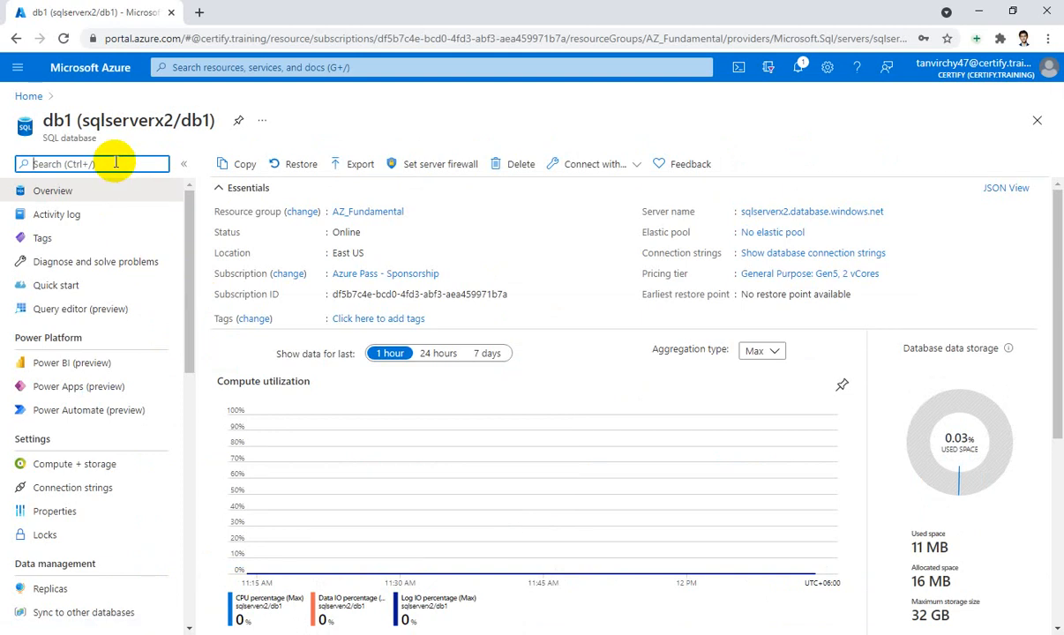
{"action": "type", "text": "sql"}
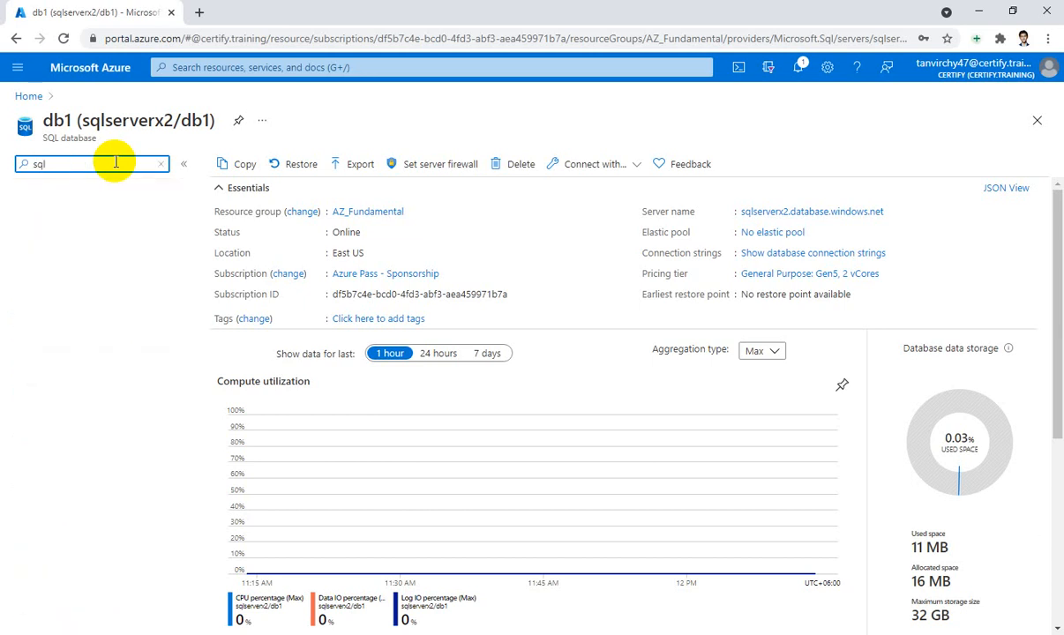
{"action": "key", "text": "BackSpace"}
{"action": "key", "text": "BackSpace"}
{"action": "key", "text": "BackSpace"}
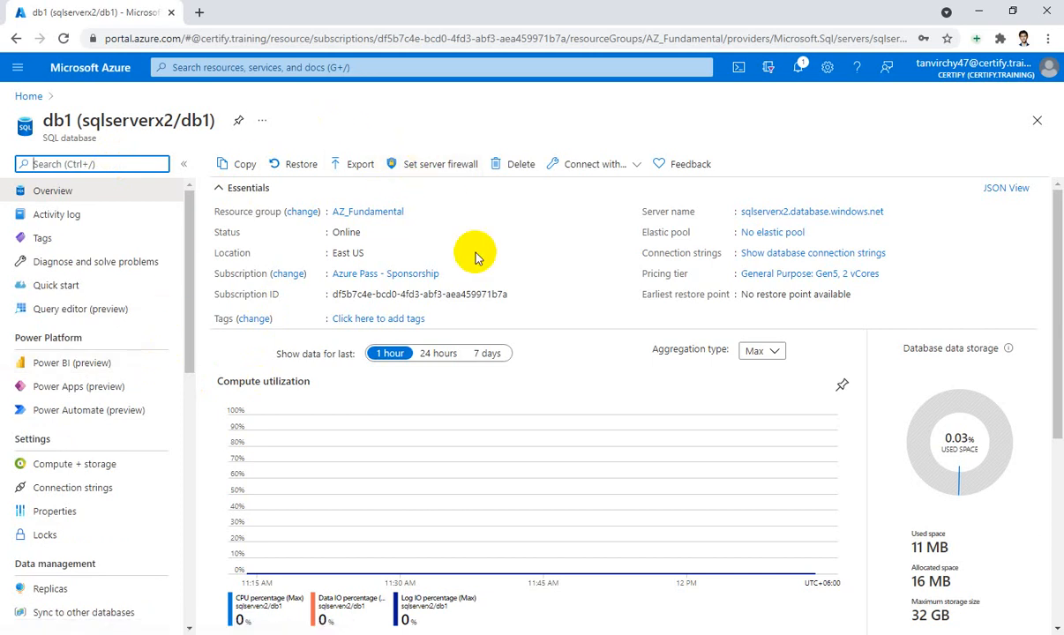
Examine the db1 overview's database features and the security, performance and monitoring entries of its service menu.
{"action": "scroll", "coordinate": [475, 256], "scroll_direction": "down", "scroll_amount": 4}
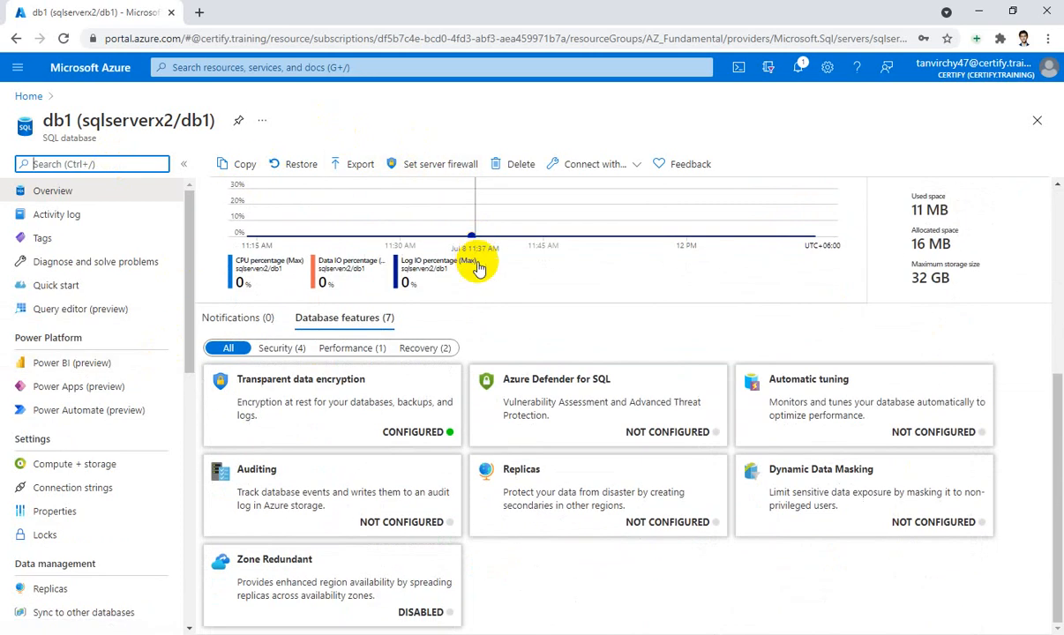
{"action": "scroll", "coordinate": [497, 371], "scroll_direction": "up", "scroll_amount": 4}
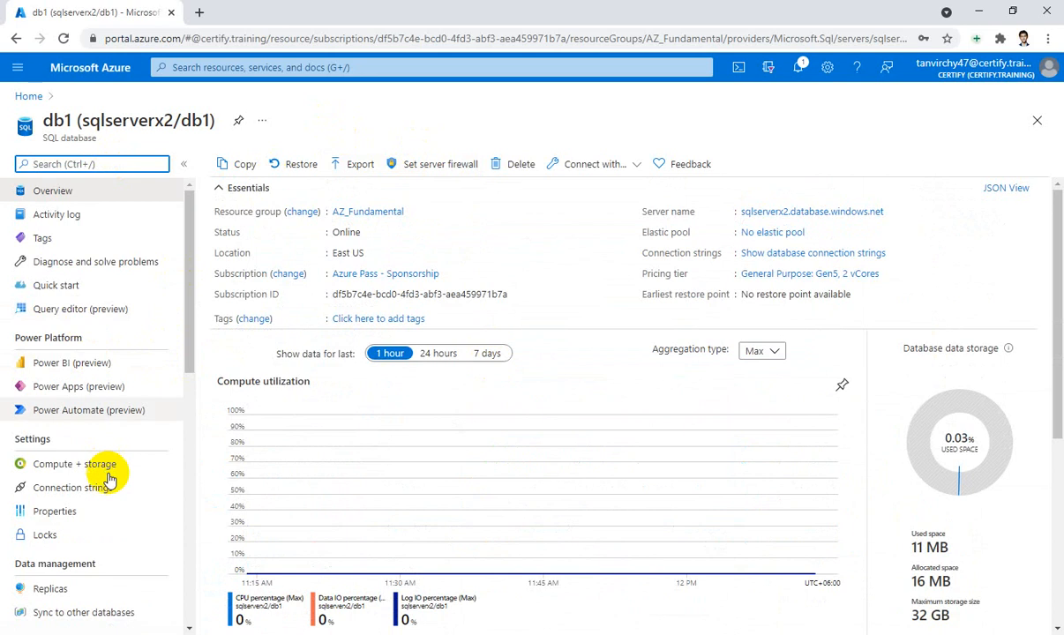
{"action": "scroll", "coordinate": [106, 467], "scroll_direction": "down", "scroll_amount": 3}
{"action": "scroll", "coordinate": [107, 479], "scroll_direction": "down", "scroll_amount": 3}
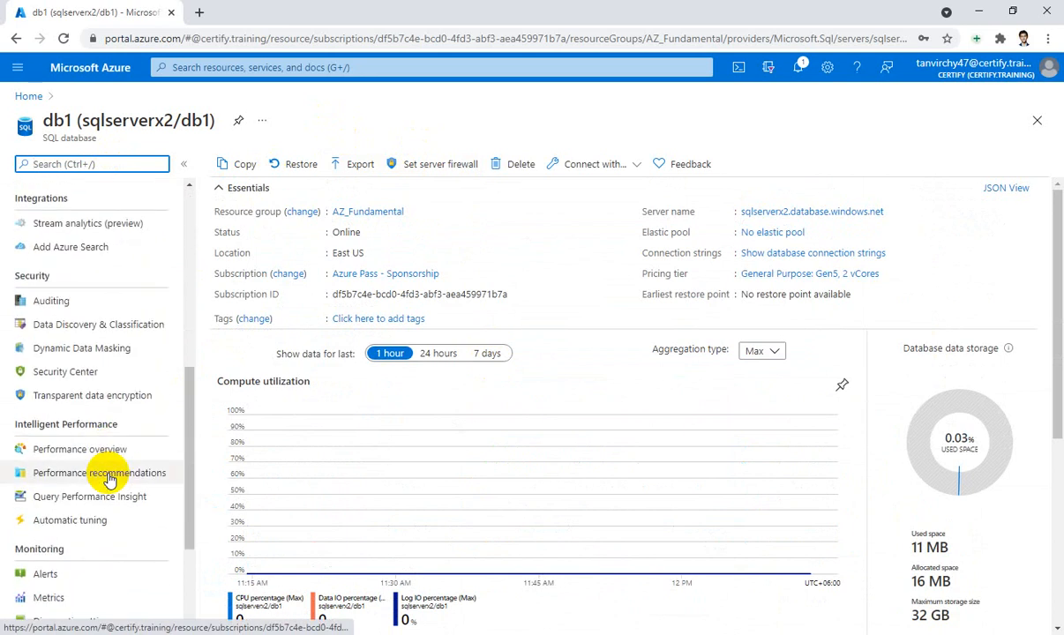
{"action": "scroll", "coordinate": [107, 476], "scroll_direction": "down", "scroll_amount": 3}
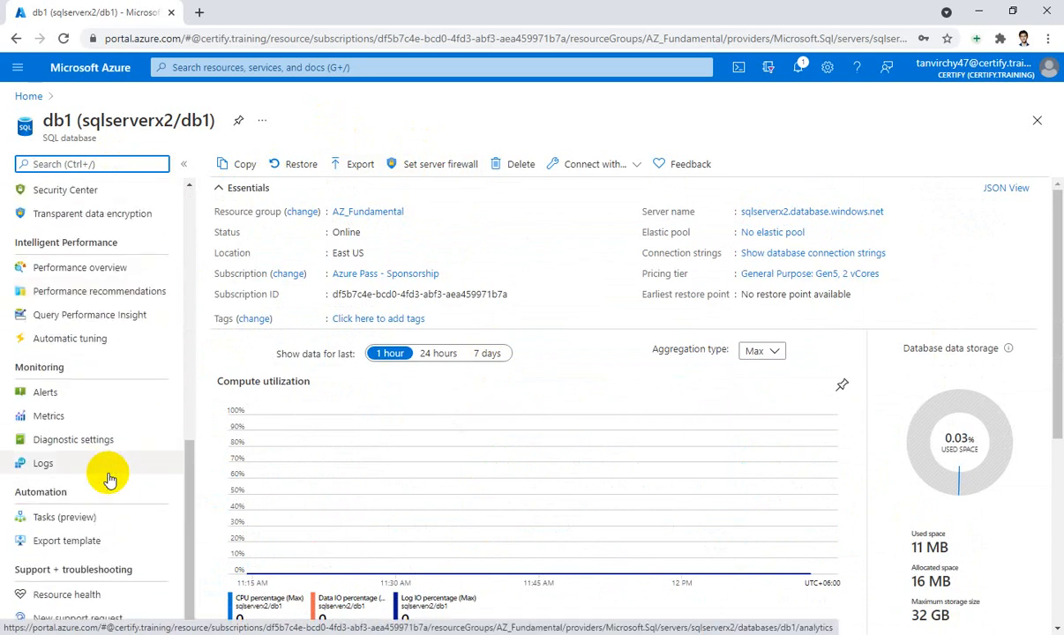
Search the portal for "sql data" to open the SQL databases list, and reopen the list from the home page.
{"action": "left_click", "coordinate": [484, 69]}
{"action": "type", "text": "s"}
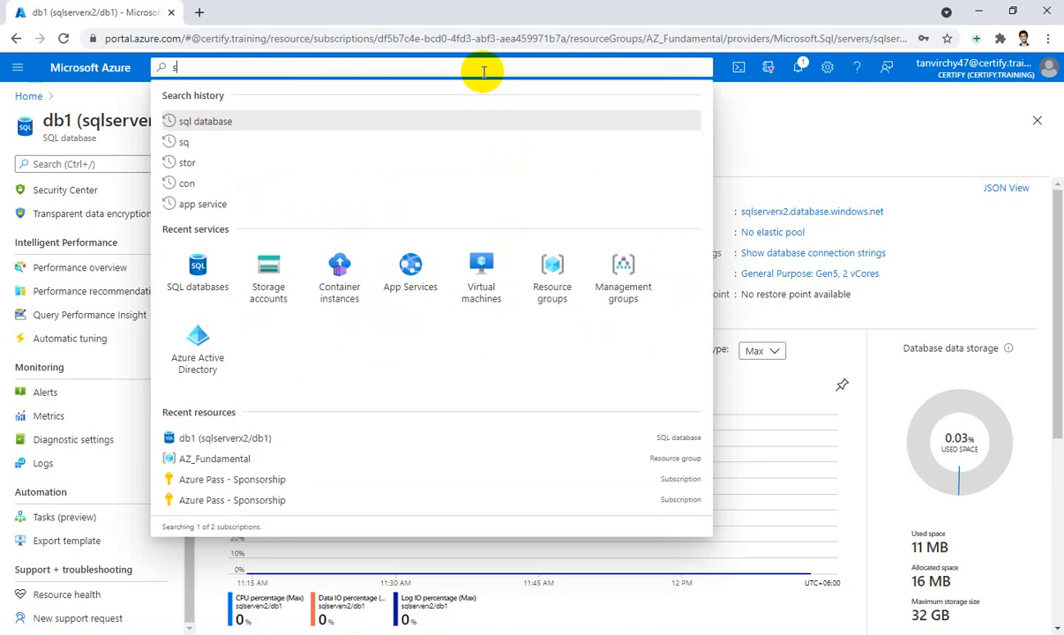
{"action": "type", "text": "q"}
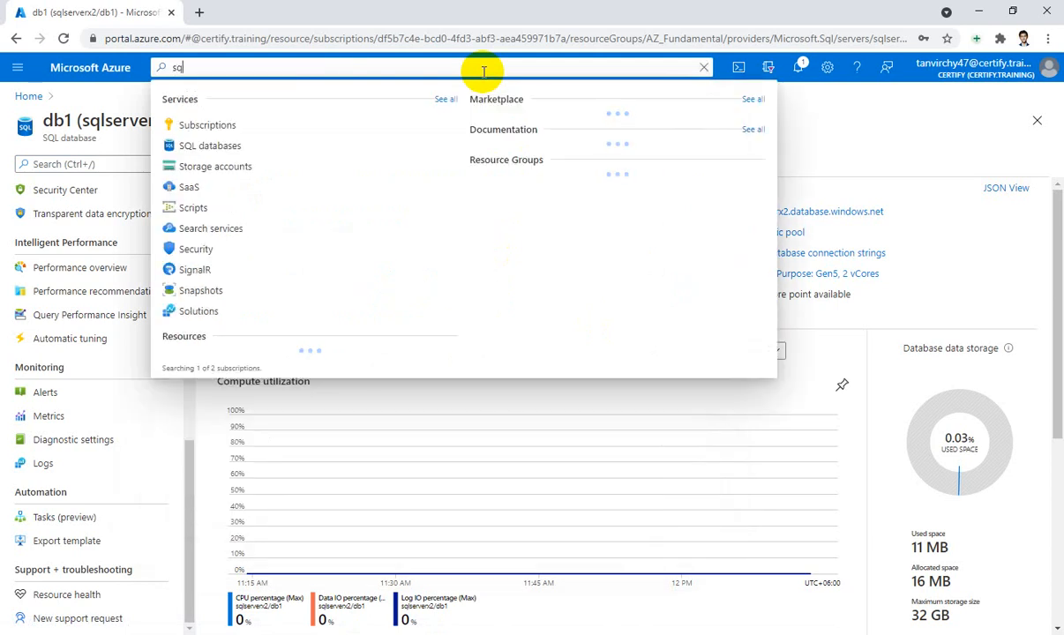
{"action": "type", "text": "l data"}
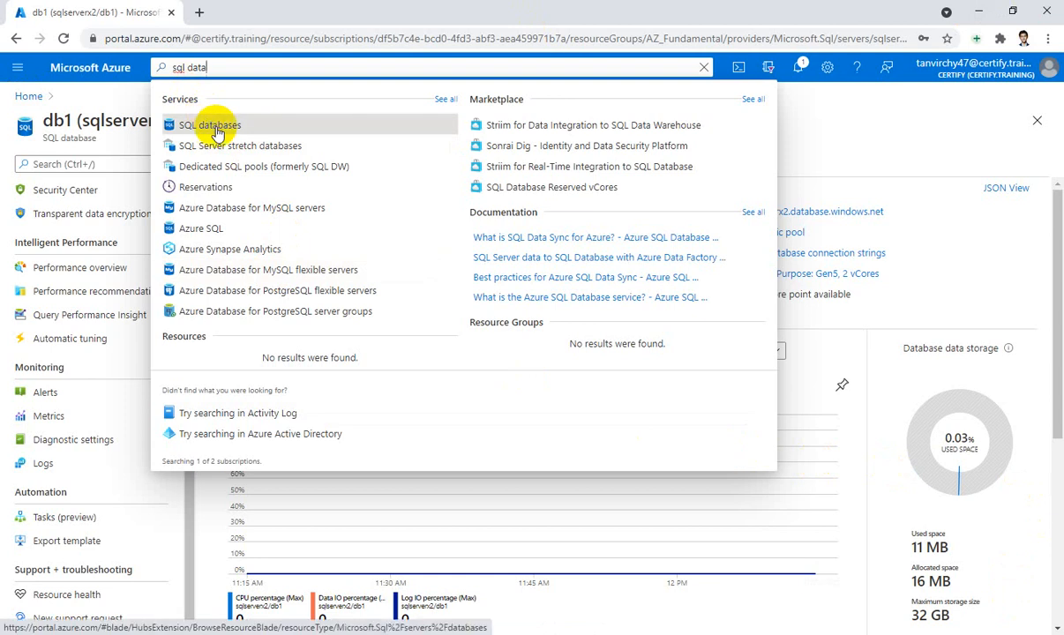
{"action": "left_click", "coordinate": [217, 130]}
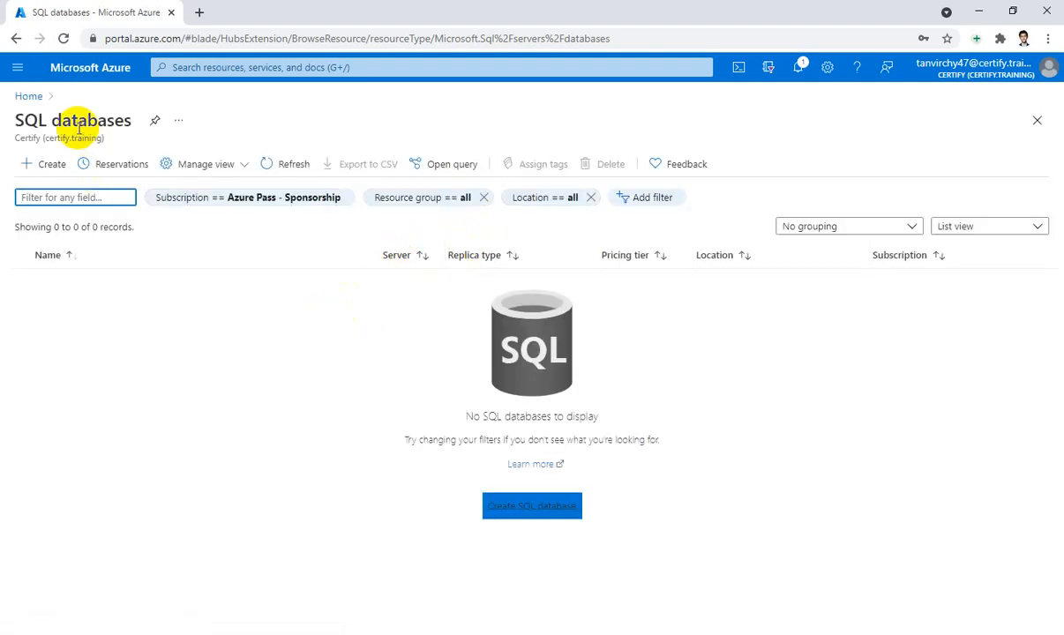
{"action": "left_click", "coordinate": [29, 101]}
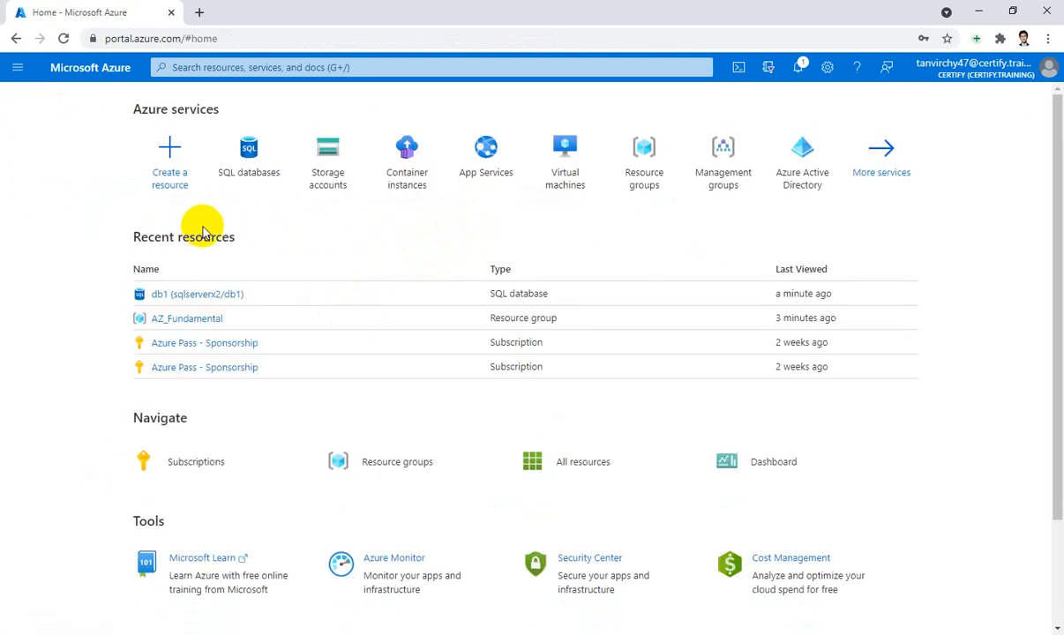
{"action": "left_click", "coordinate": [265, 180]}
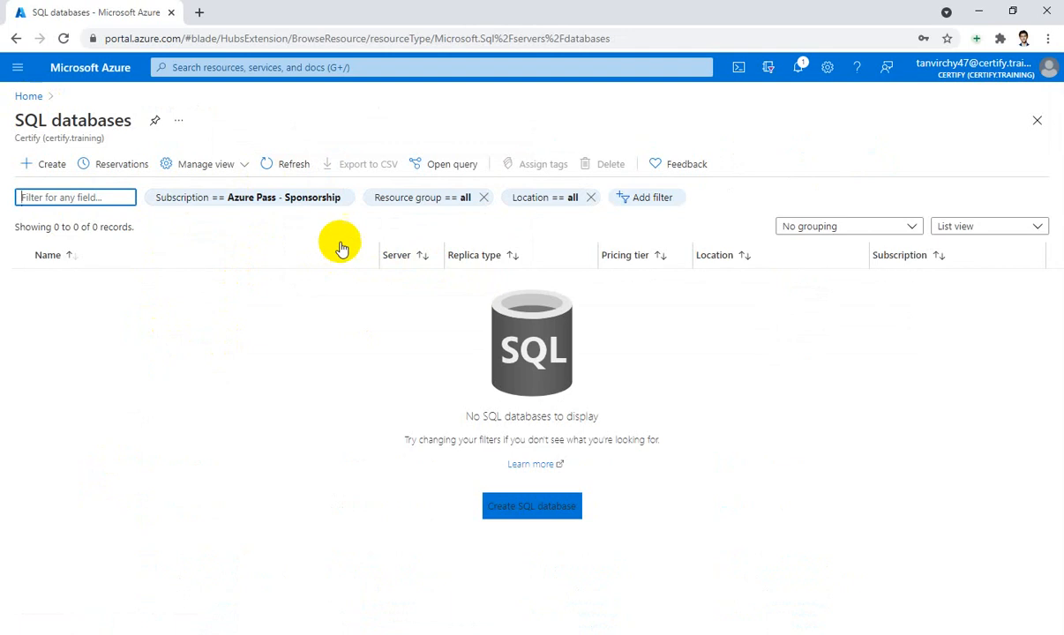
Include all Azure Pass - Sponsorship subscriptions in the SQL databases filter and open the db1 database.
{"action": "left_click", "coordinate": [336, 202]}
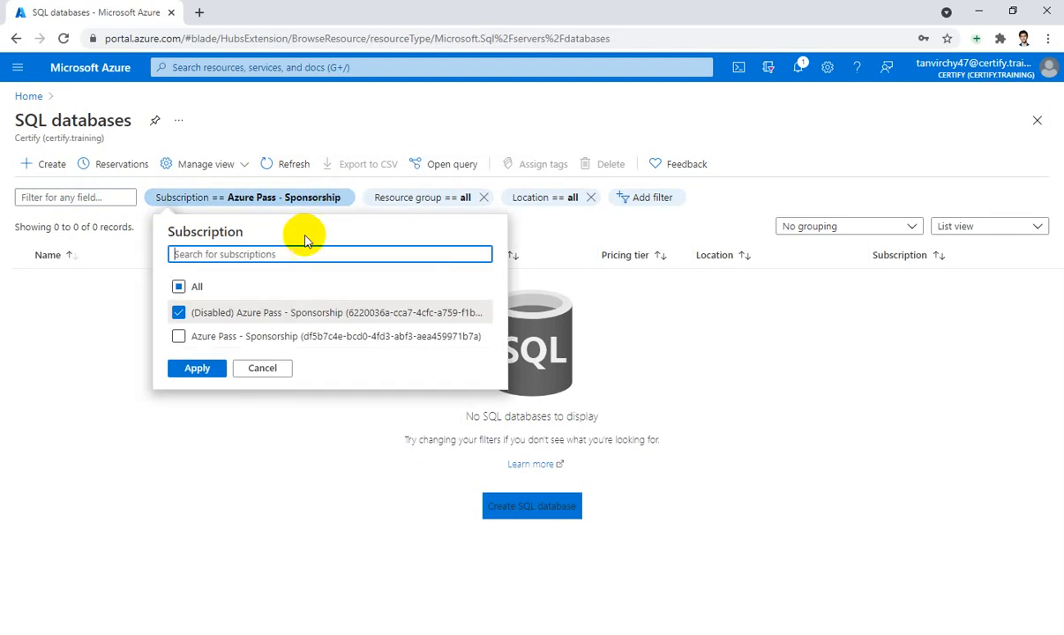
{"action": "left_click", "coordinate": [178, 337]}
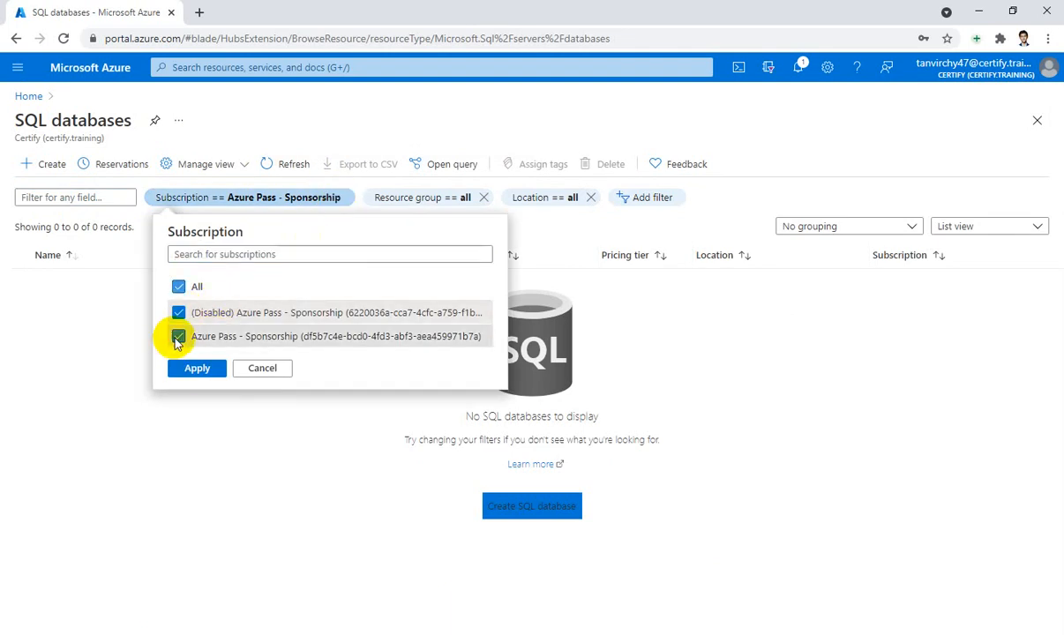
{"action": "left_click", "coordinate": [197, 368]}
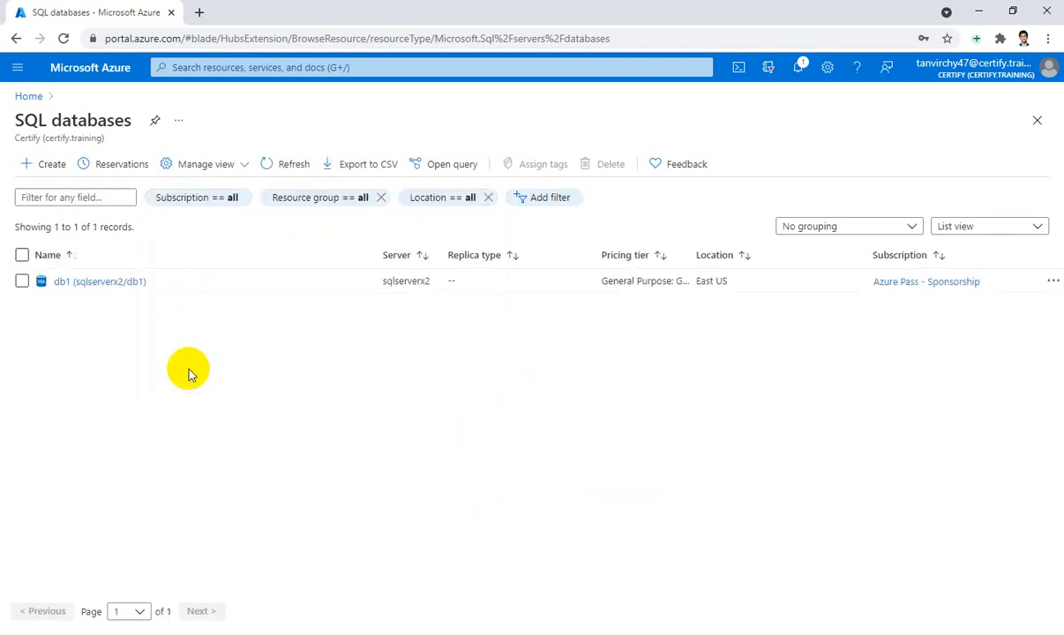
{"action": "left_click", "coordinate": [110, 285]}
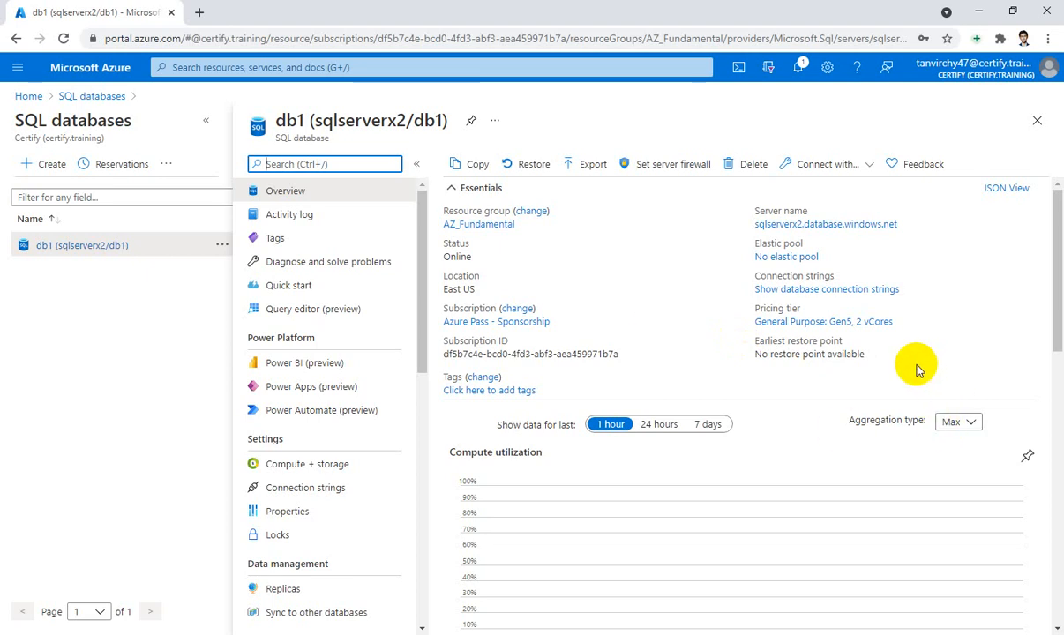
Try to log in to db1's query editor as sqluser with the SQL server password and the offered certificate, and return to the overview.
{"action": "left_click", "coordinate": [300, 311]}
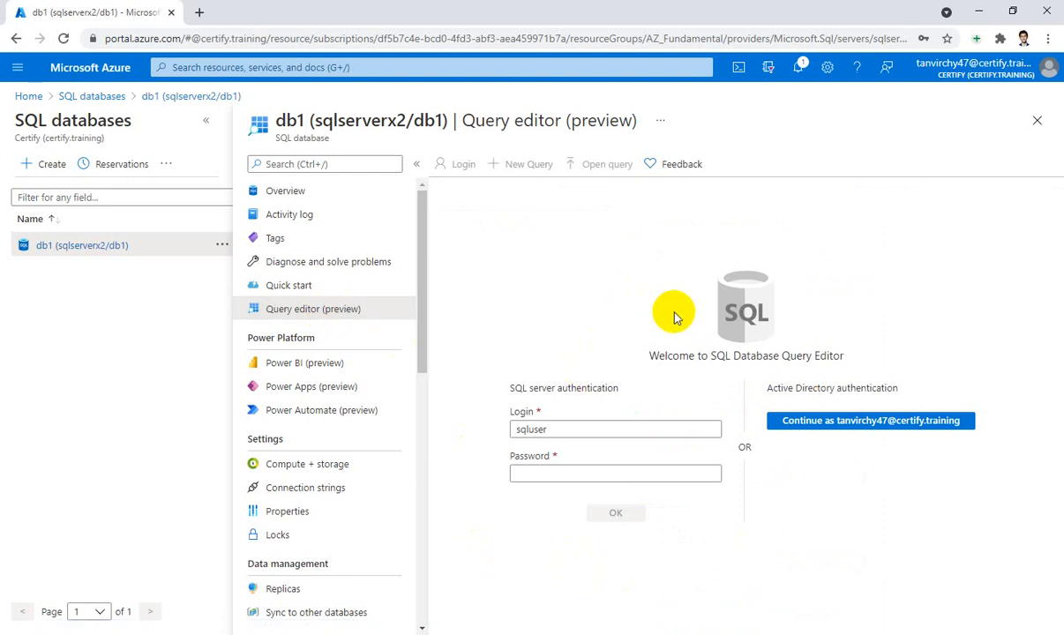
{"action": "left_click", "coordinate": [609, 475]}
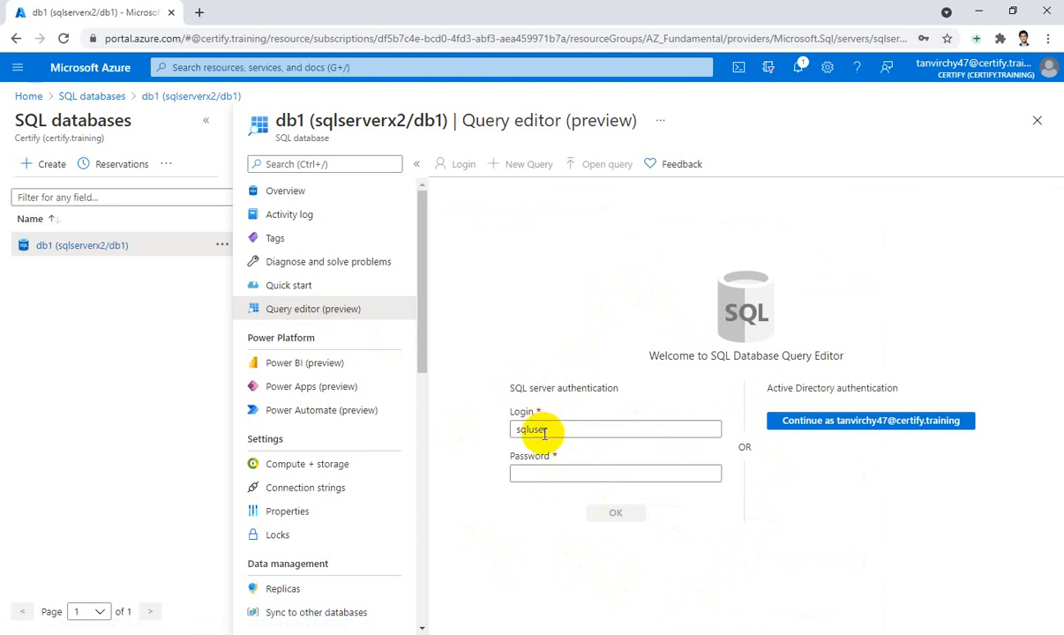
{"action": "left_click", "coordinate": [571, 473]}
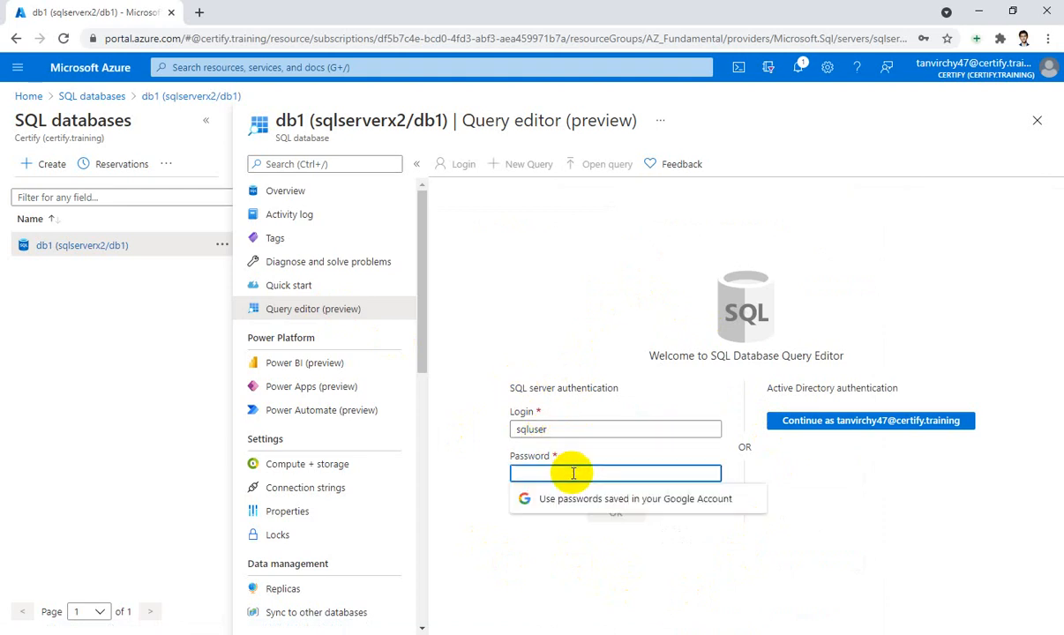
{"action": "type", "text": "•••••••••"}
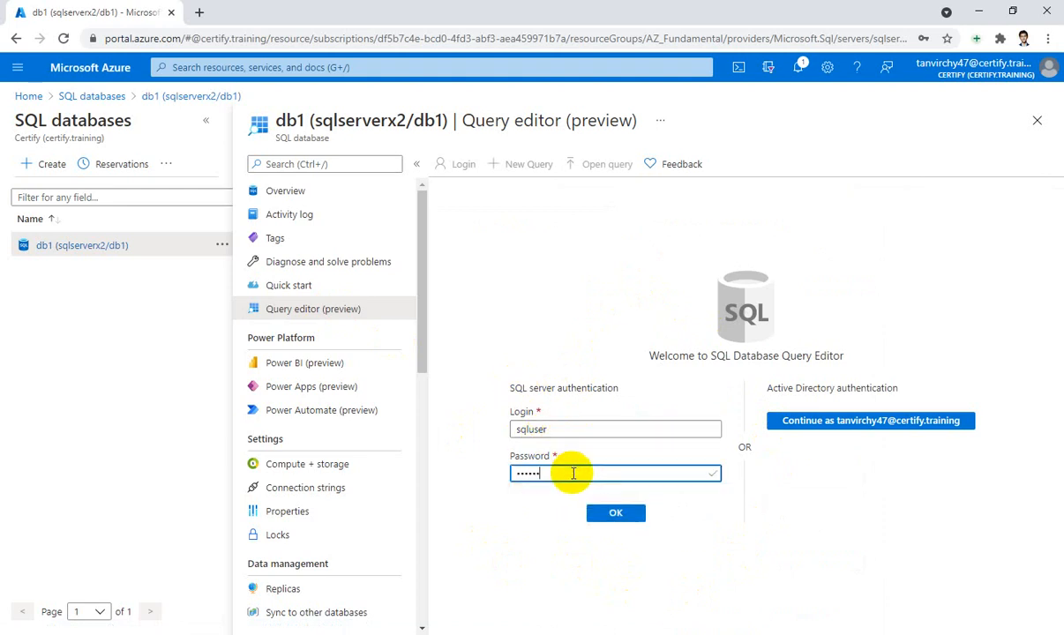
{"action": "type", "text": "••••"}
{"action": "left_click", "coordinate": [619, 516]}
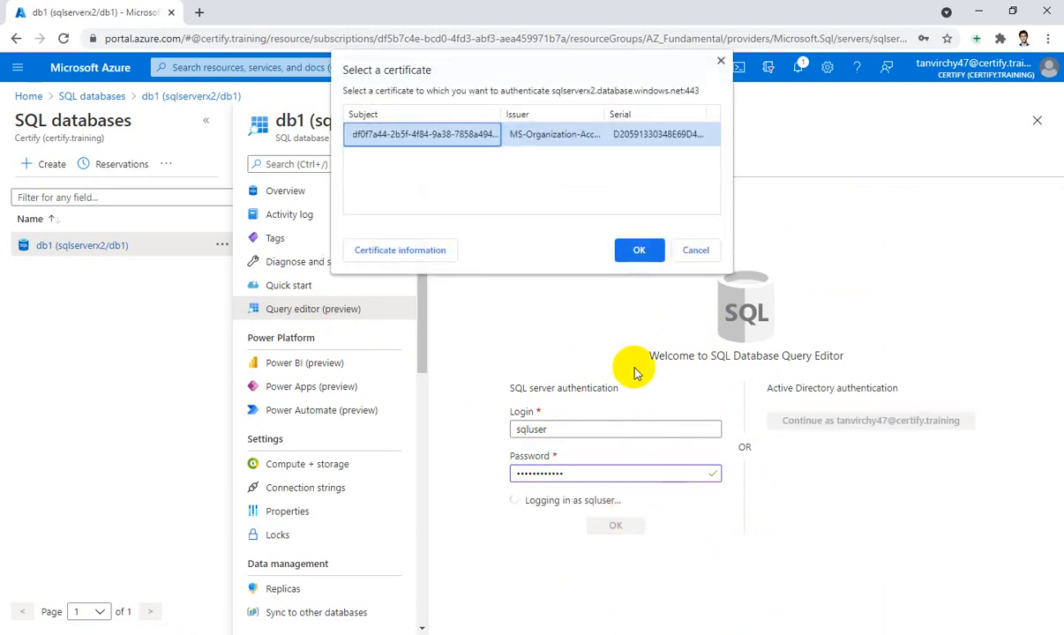
{"action": "left_click", "coordinate": [636, 250]}
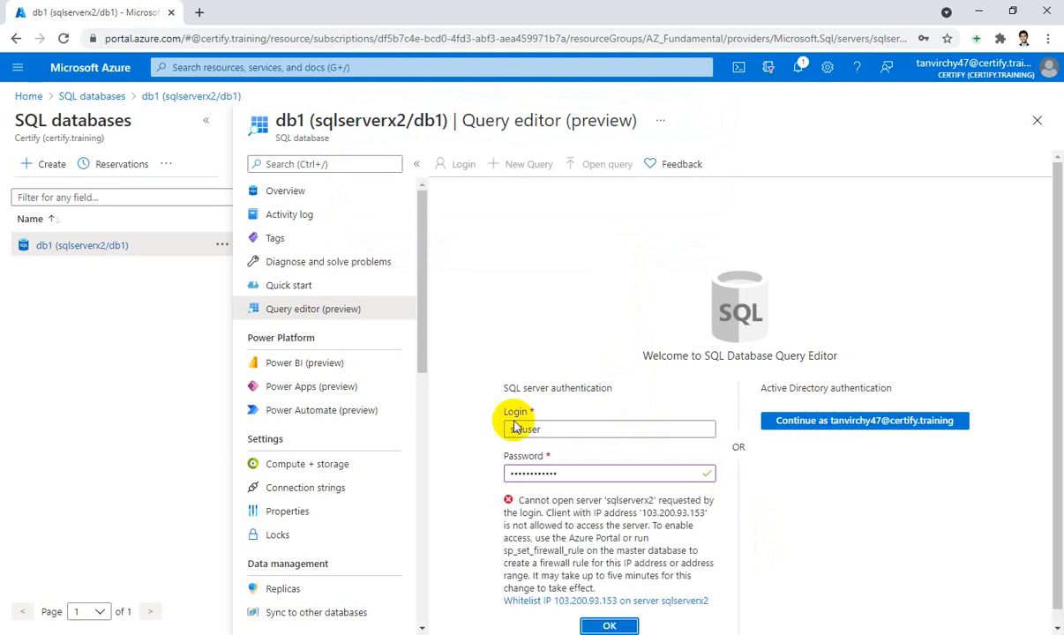
{"action": "scroll", "coordinate": [961, 348], "scroll_direction": "down", "scroll_amount": 1}
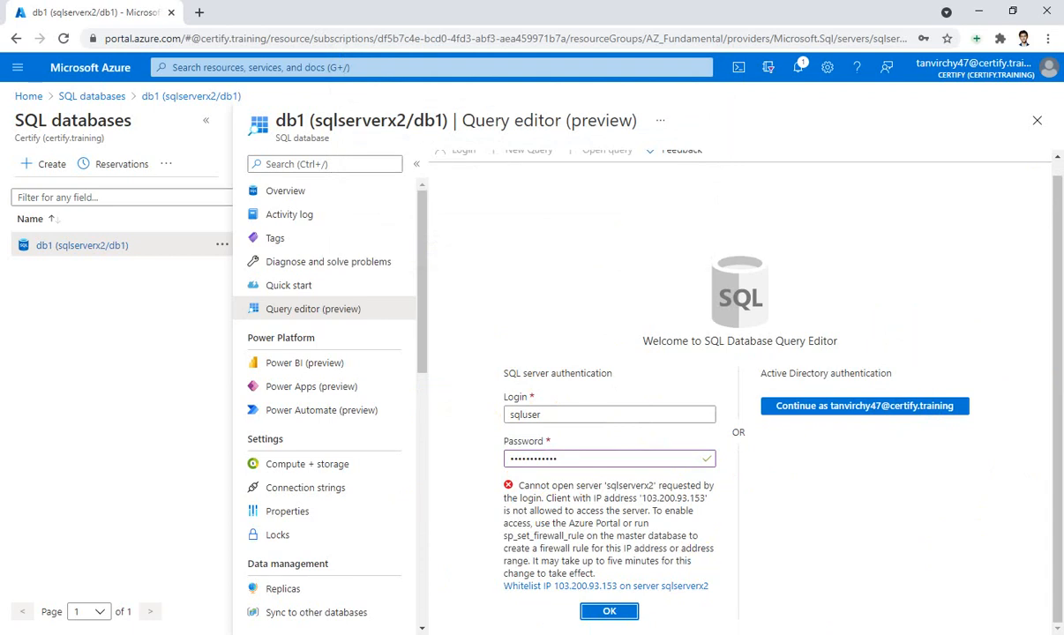
{"action": "left_click", "coordinate": [298, 196]}
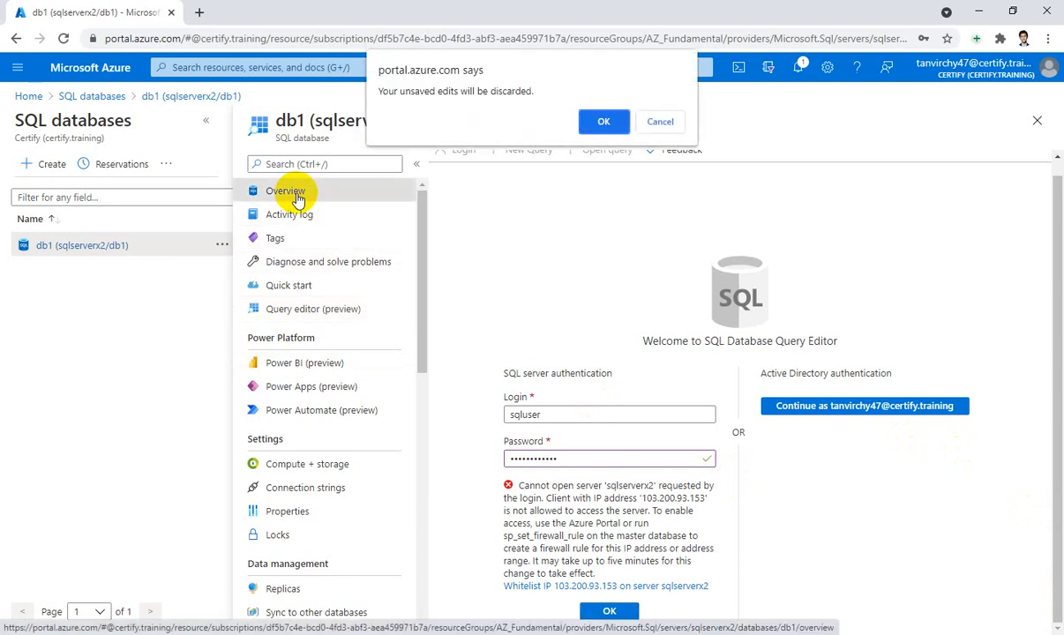
{"action": "left_click", "coordinate": [604, 123]}
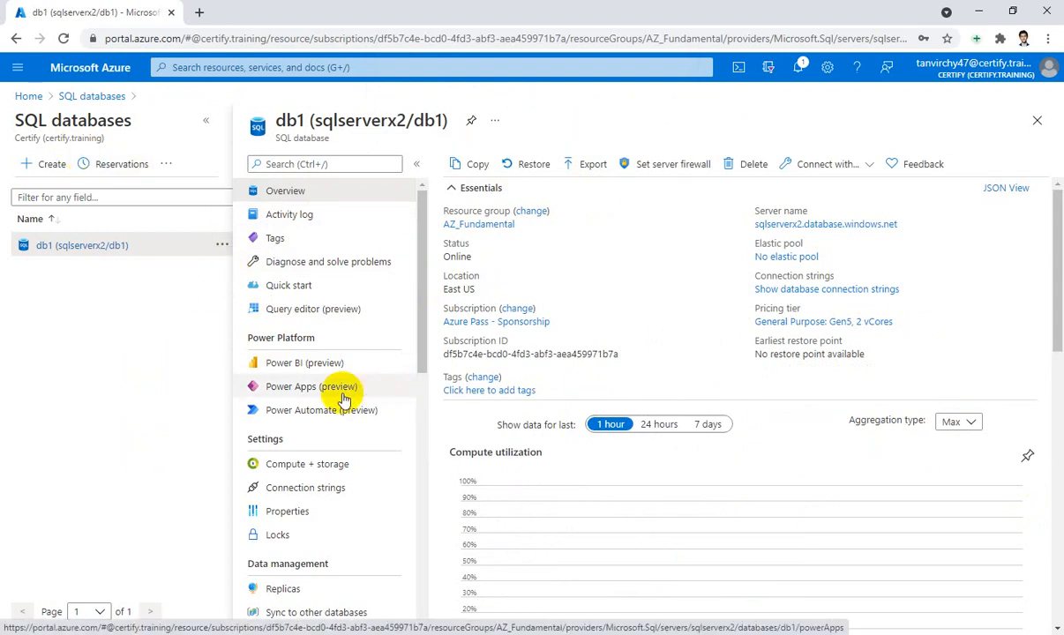
Add the current client IP address as a firewall rule on server sqlserverx2 and save the firewall settings.
{"action": "scroll", "coordinate": [353, 395], "scroll_direction": "down", "scroll_amount": 3}
{"action": "scroll", "coordinate": [344, 399], "scroll_direction": "down", "scroll_amount": 4}
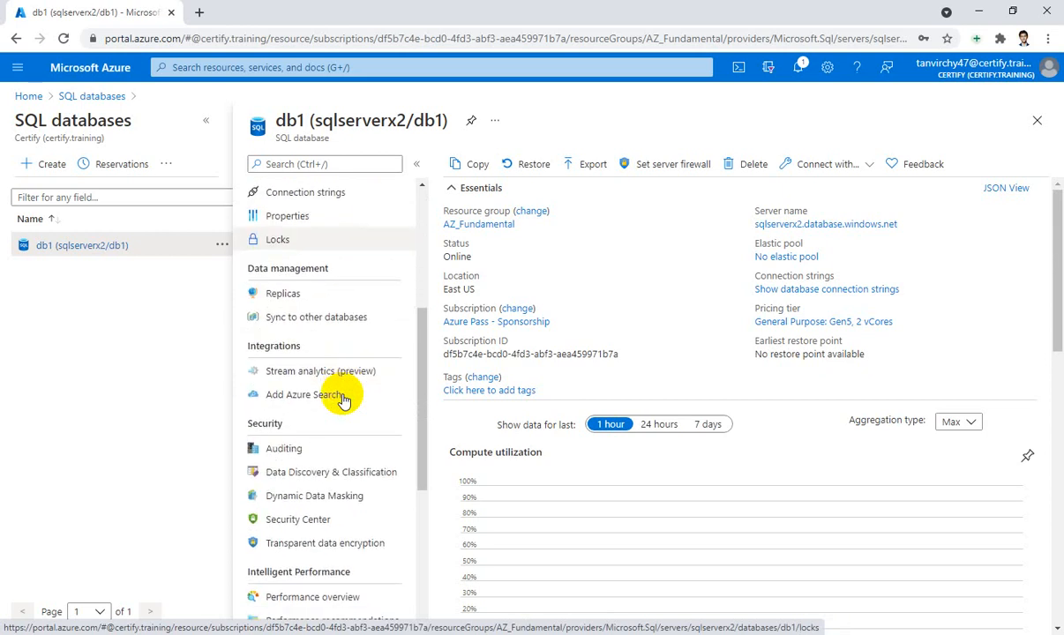
{"action": "scroll", "coordinate": [344, 400], "scroll_direction": "down", "scroll_amount": 2}
{"action": "scroll", "coordinate": [344, 400], "scroll_direction": "down", "scroll_amount": 4}
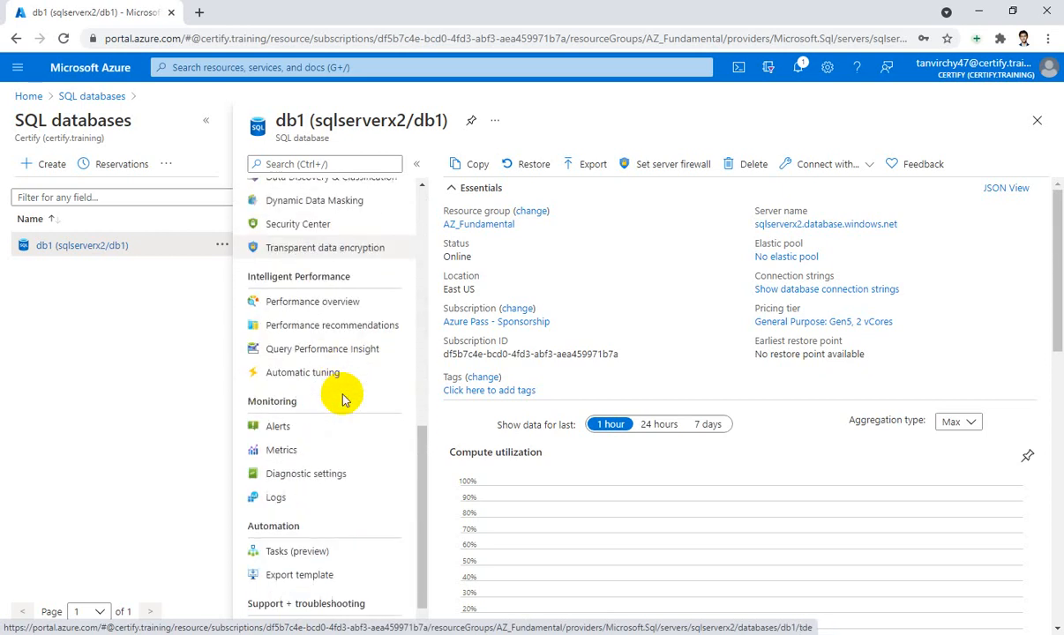
{"action": "scroll", "coordinate": [344, 399], "scroll_direction": "up", "scroll_amount": 5}
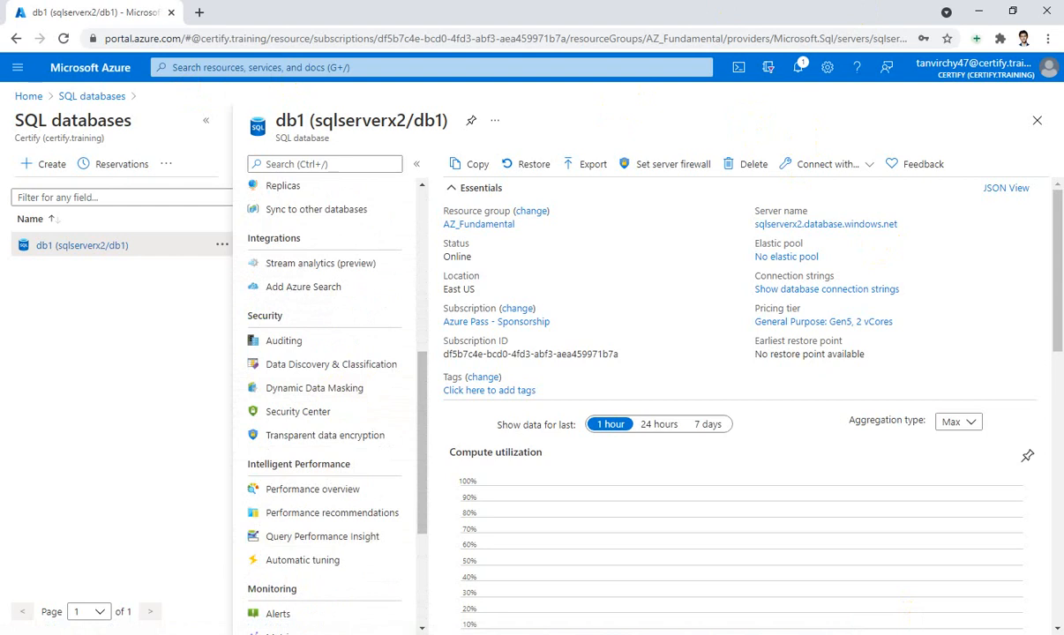
{"action": "left_click", "coordinate": [649, 165]}
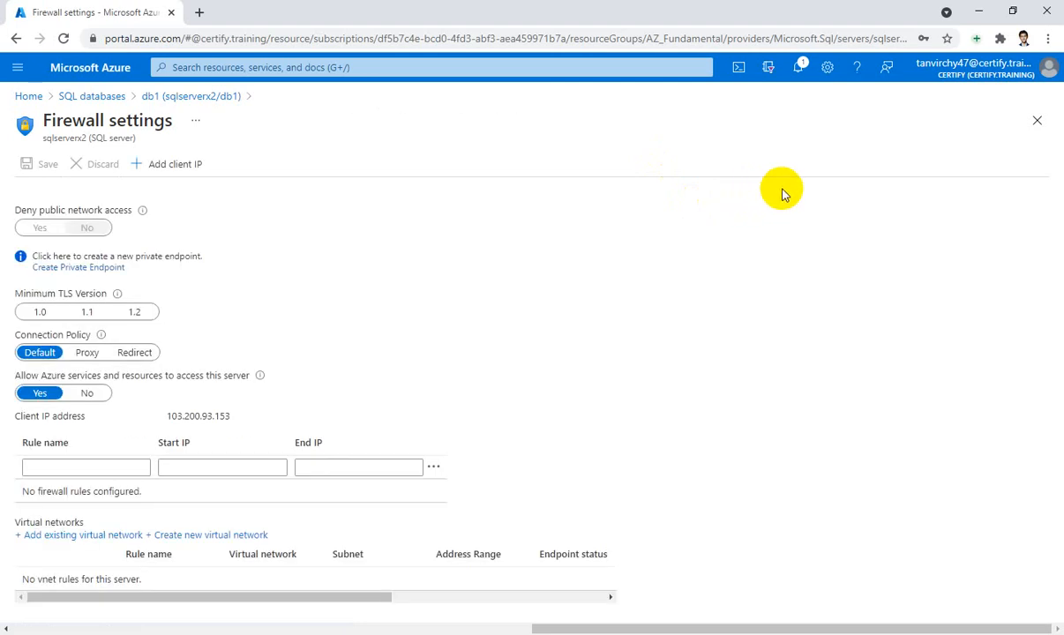
{"action": "left_click", "coordinate": [177, 165]}
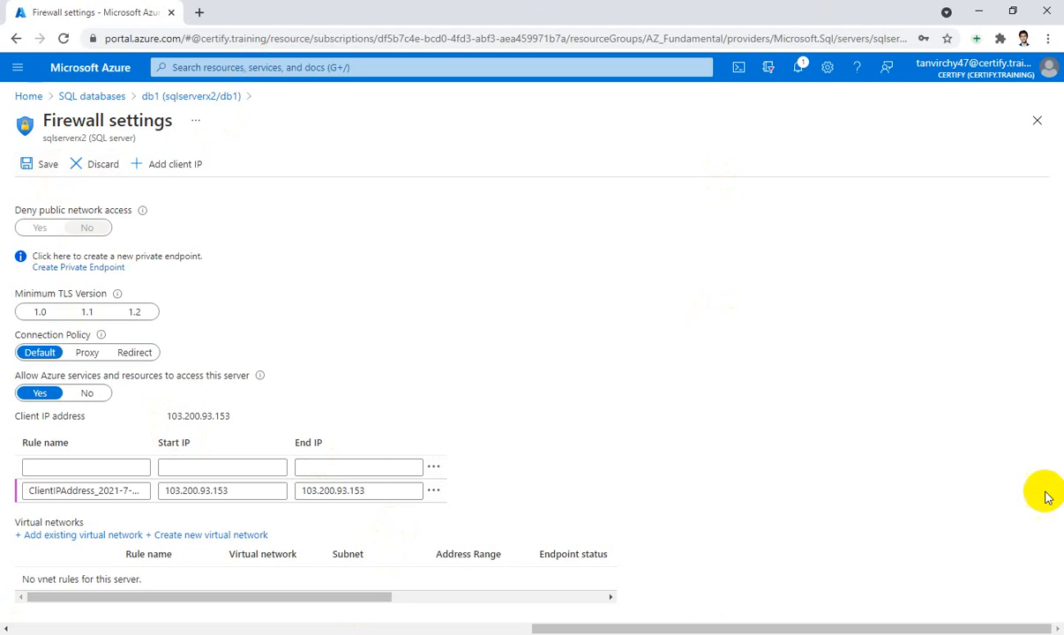
{"action": "left_click", "coordinate": [44, 164]}
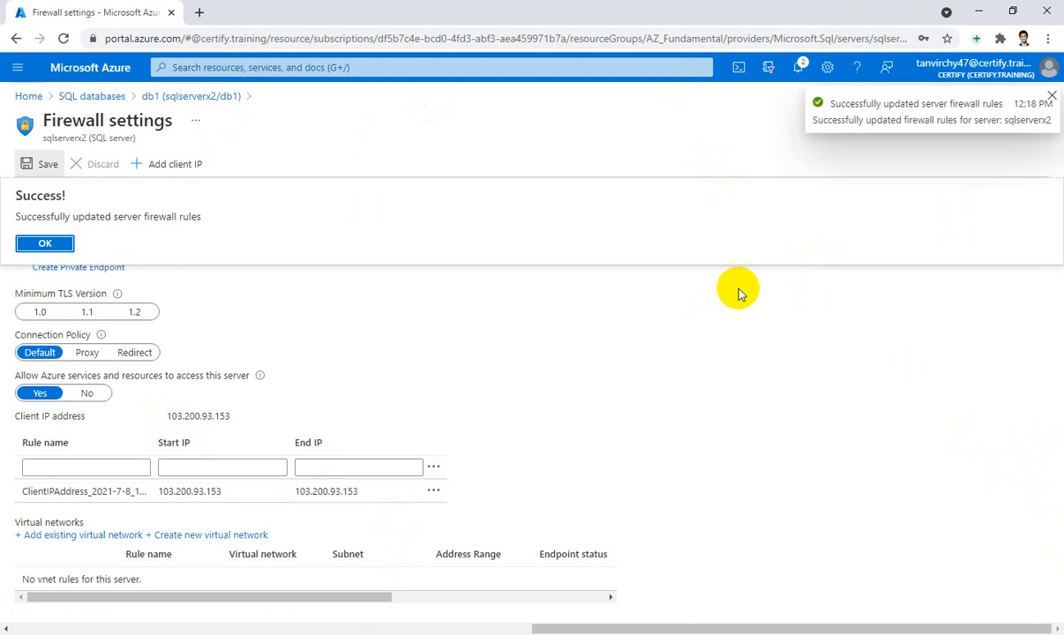
{"action": "left_click", "coordinate": [61, 245]}
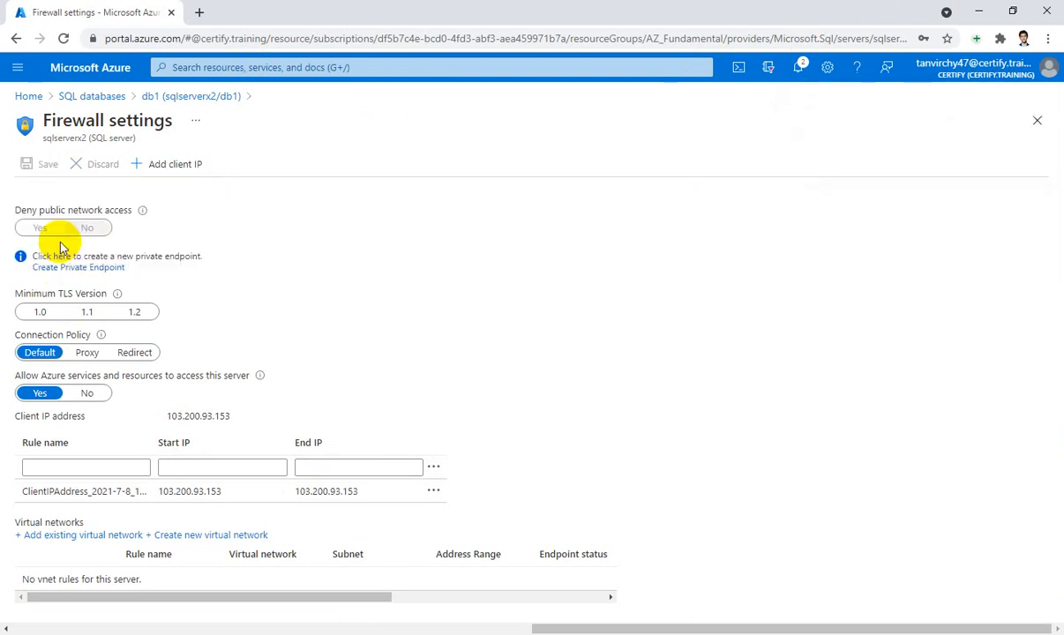
Reopen db1 from the SQL databases list and log in to its query editor as sqluser with the SQL server password.
{"action": "left_click", "coordinate": [98, 104]}
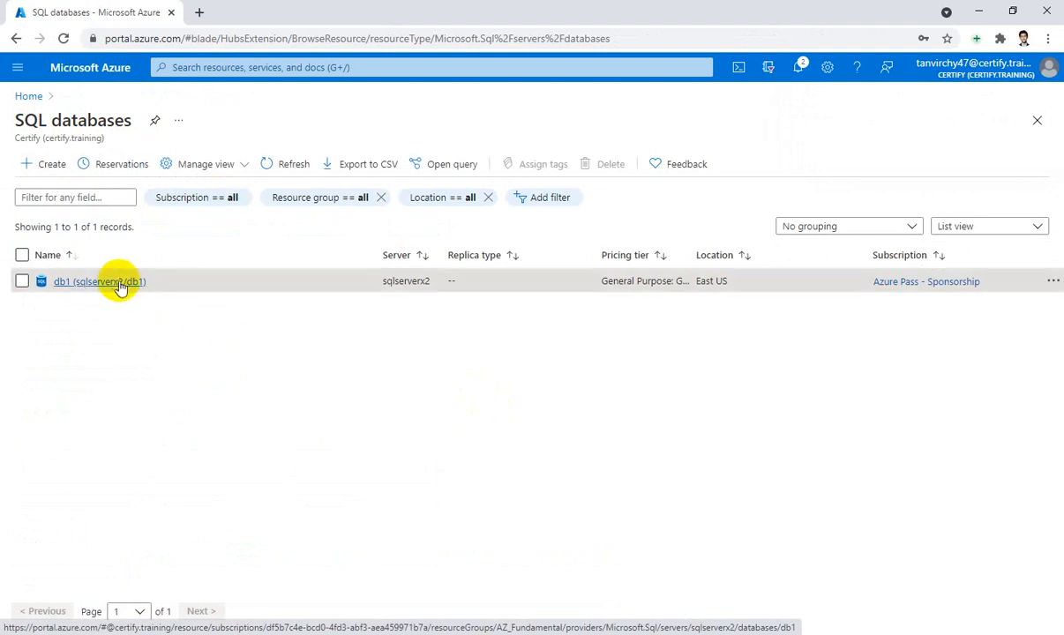
{"action": "left_click", "coordinate": [115, 286]}
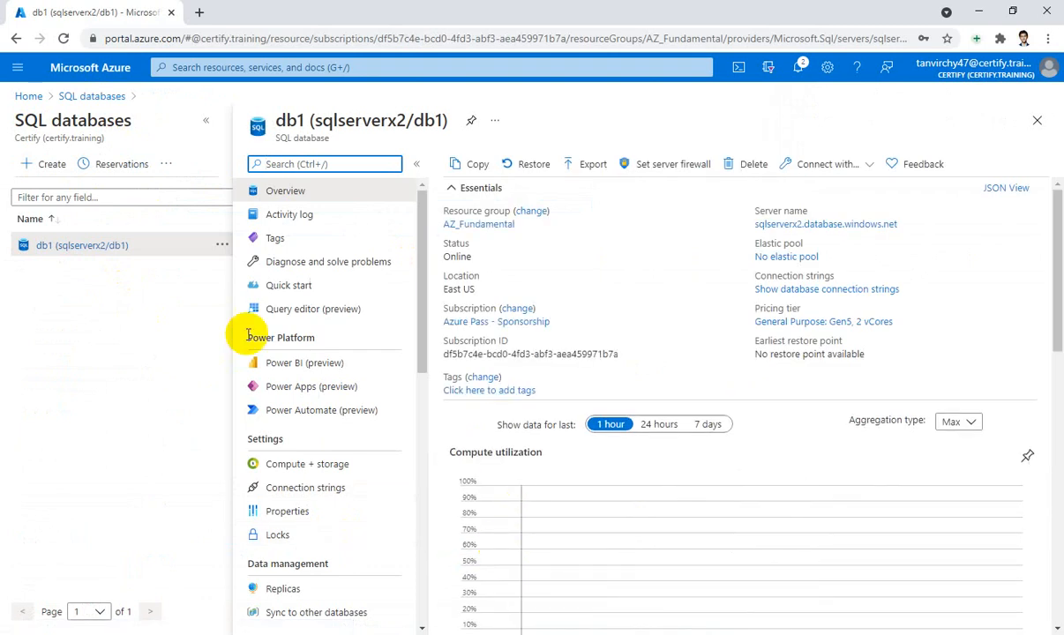
{"action": "left_click", "coordinate": [318, 317]}
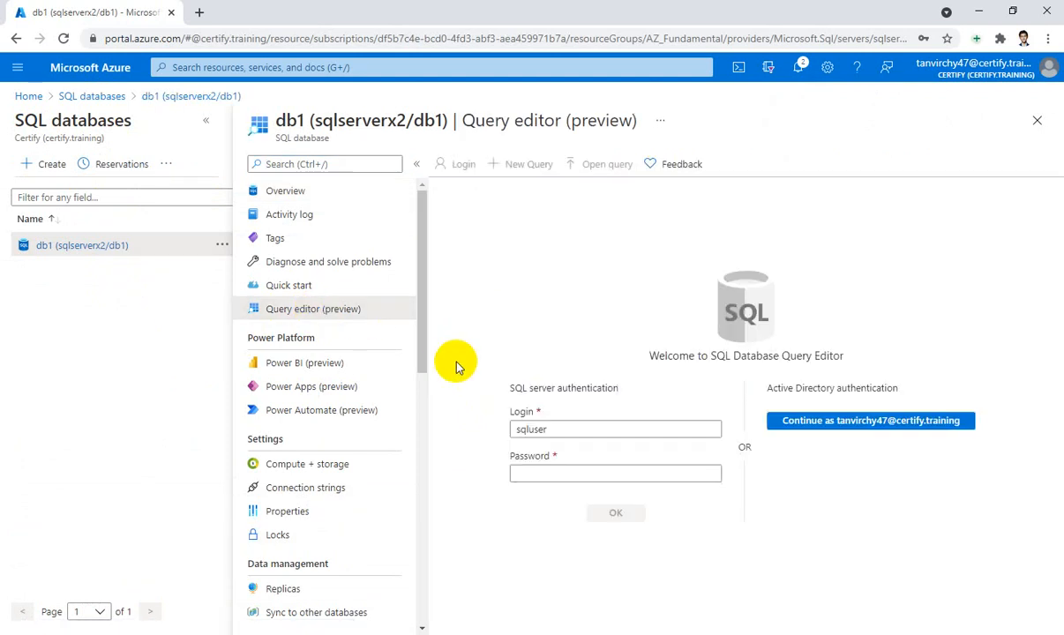
{"action": "left_click", "coordinate": [593, 473]}
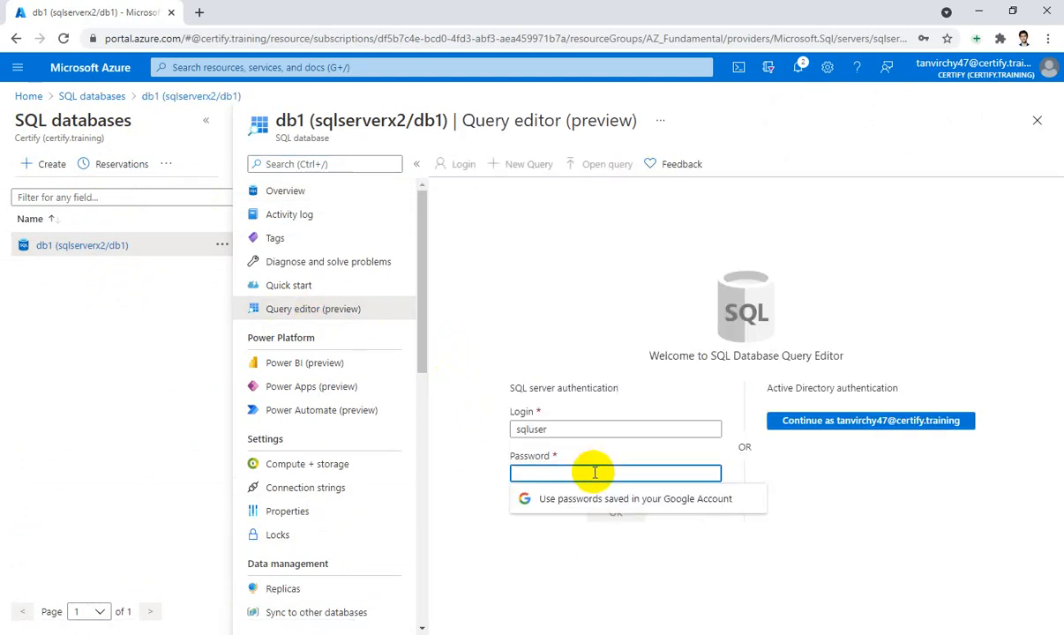
{"action": "type", "text": "•••••••"}
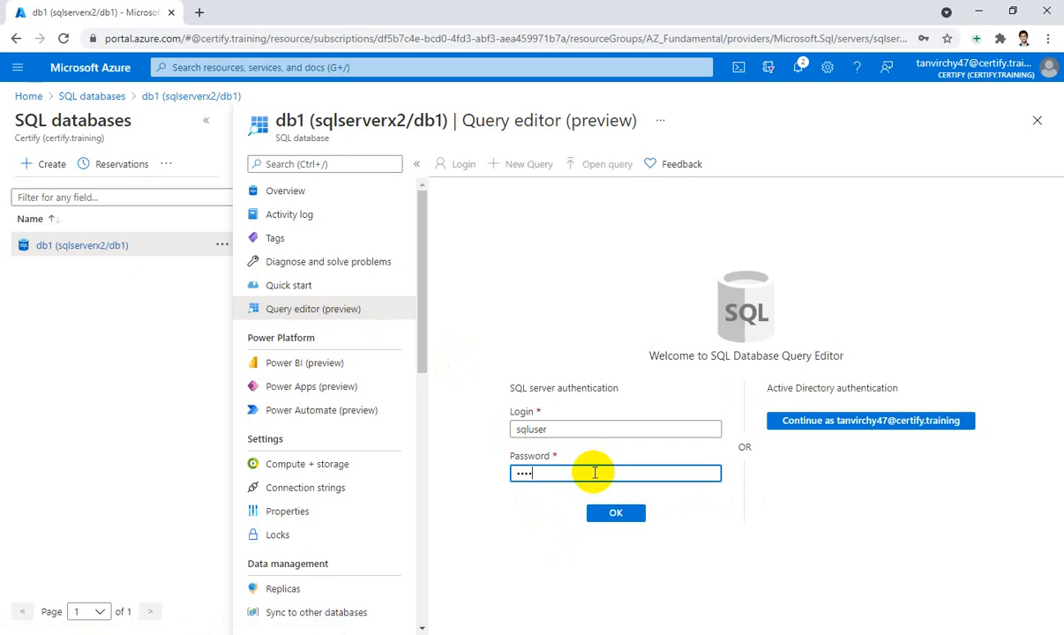
{"action": "type", "text": "•••••"}
{"action": "left_click", "coordinate": [615, 515]}
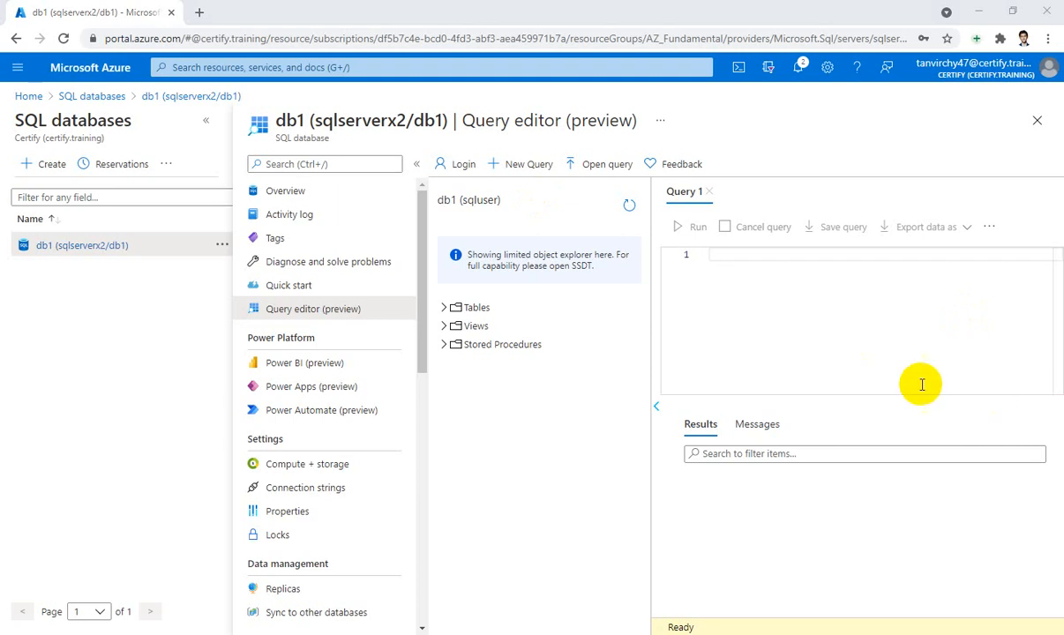
Query the top 20 pc.Name as CategoryName and p.name as ProductName from SalesLT.ProductCategory pc joined to SalesLT.Product p on productcategoryid, and review the results.
{"action": "left_click", "coordinate": [725, 252]}
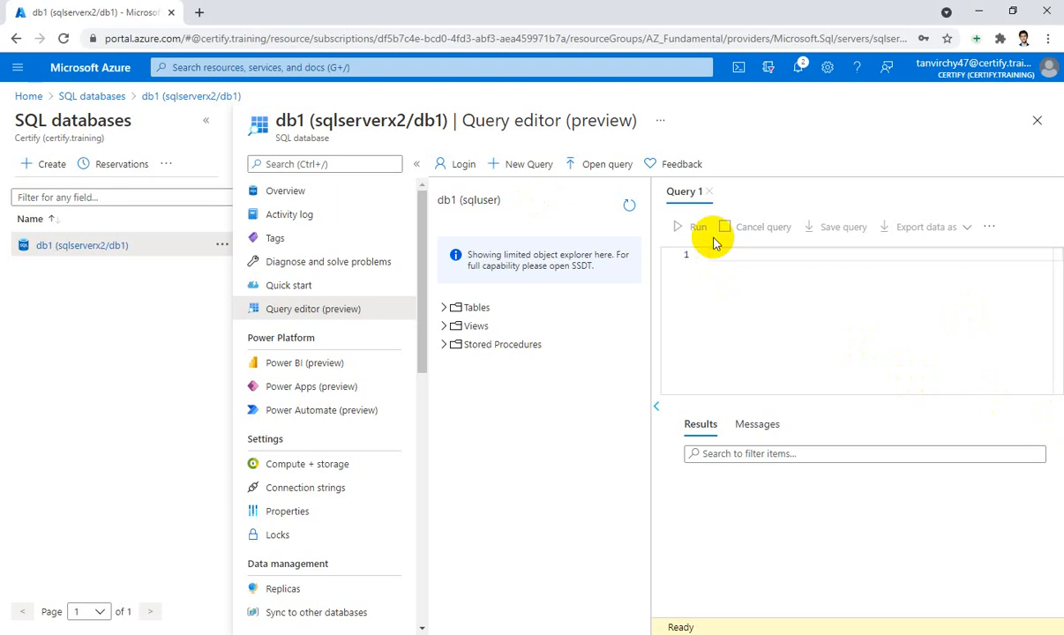
{"action": "type", "text": "SELECT TOP 20 pc.Name as CategoryName, p.name as ProductName FROM SalesLT.ProductCategory pc JOIN SalesLT.Product p ON pc.productcategoryid = p.productcategoryid;"}
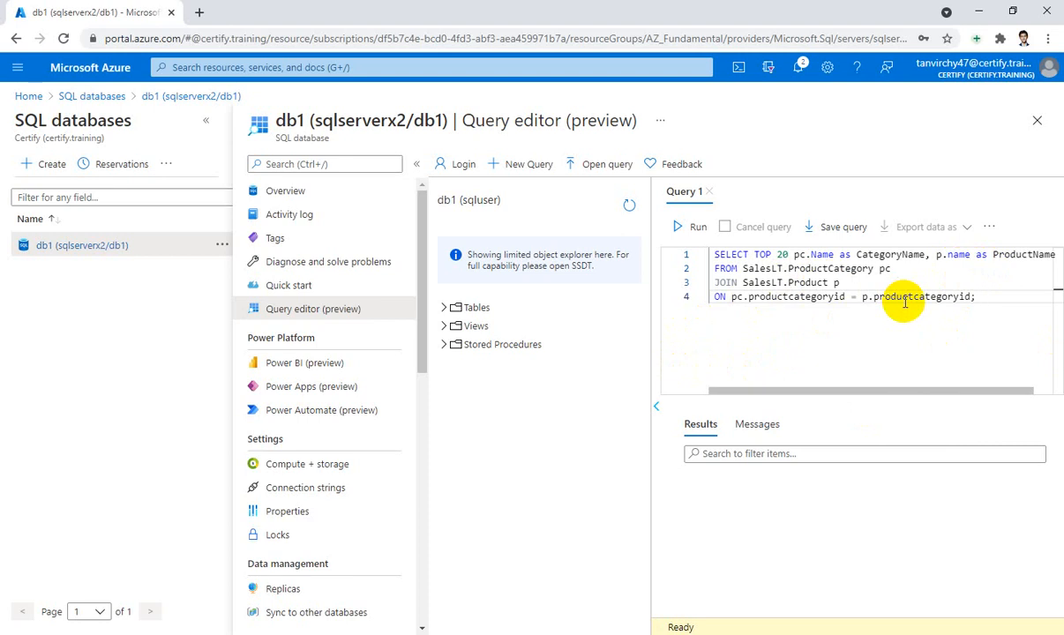
{"action": "left_click", "coordinate": [693, 228]}
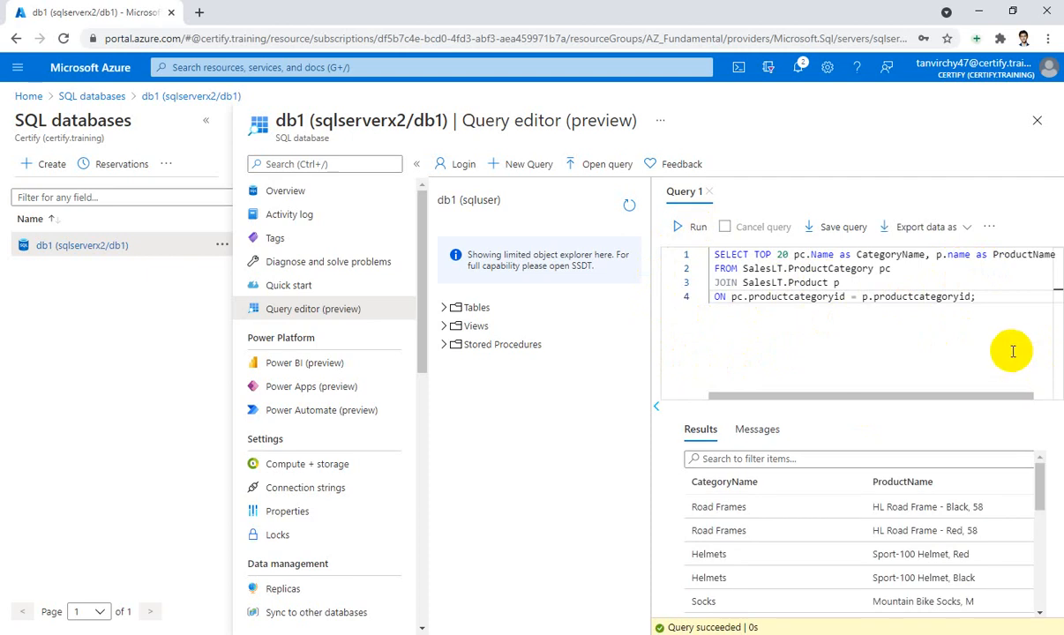
{"action": "mouse_move", "coordinate": [1039, 496]}
{"action": "left_mouse_down"}
{"action": "mouse_move", "coordinate": [1043, 515]}
{"action": "mouse_move", "coordinate": [1038, 488]}
{"action": "left_mouse_up"}
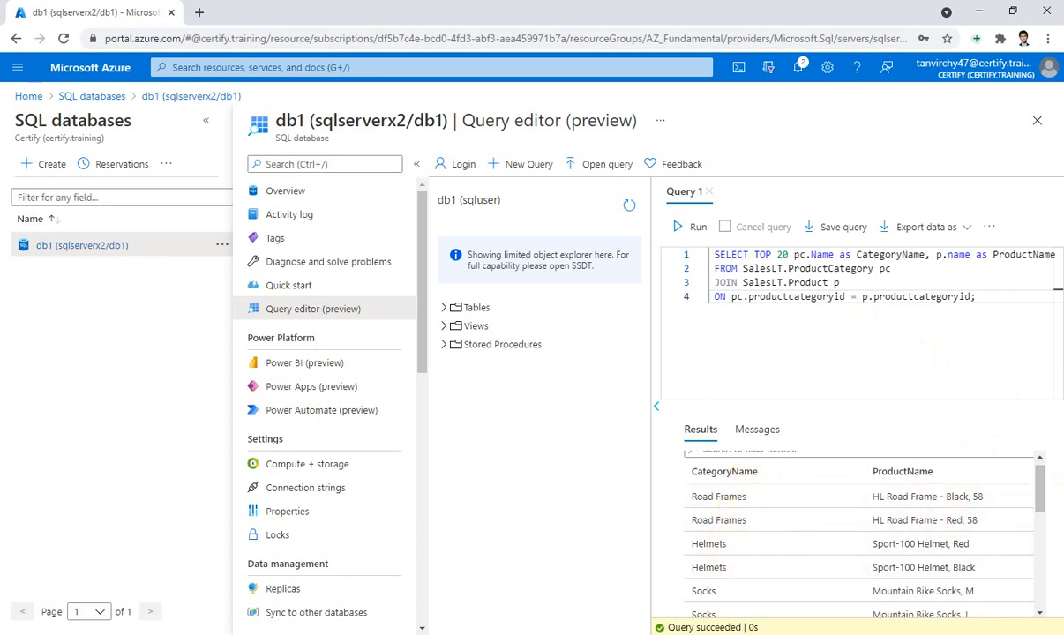
{"action": "left_click_drag", "start_coordinate": [1039, 487], "coordinate": [1035, 577]}
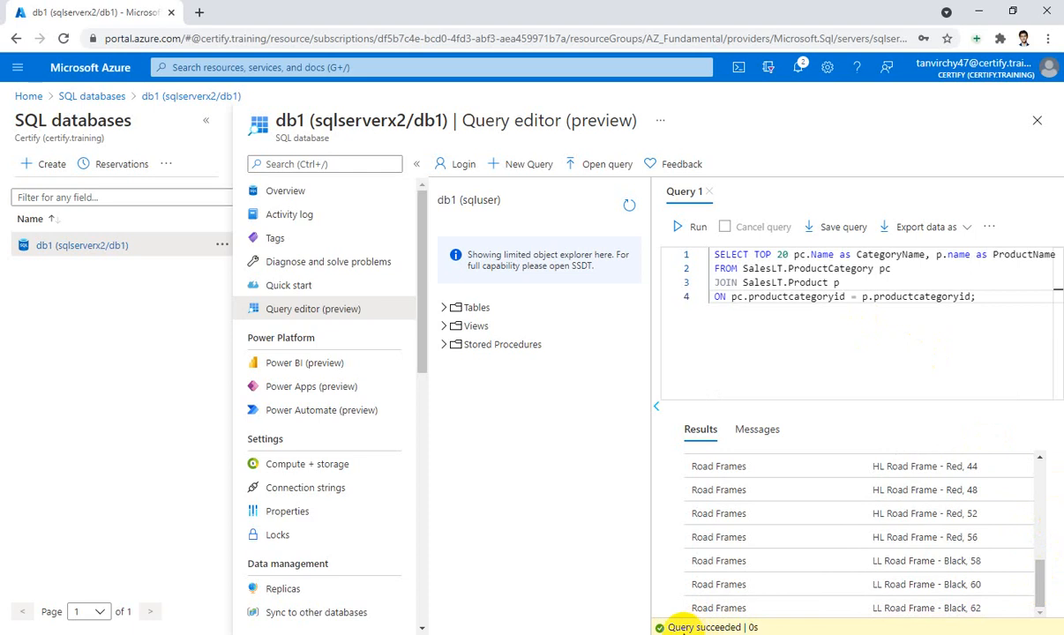